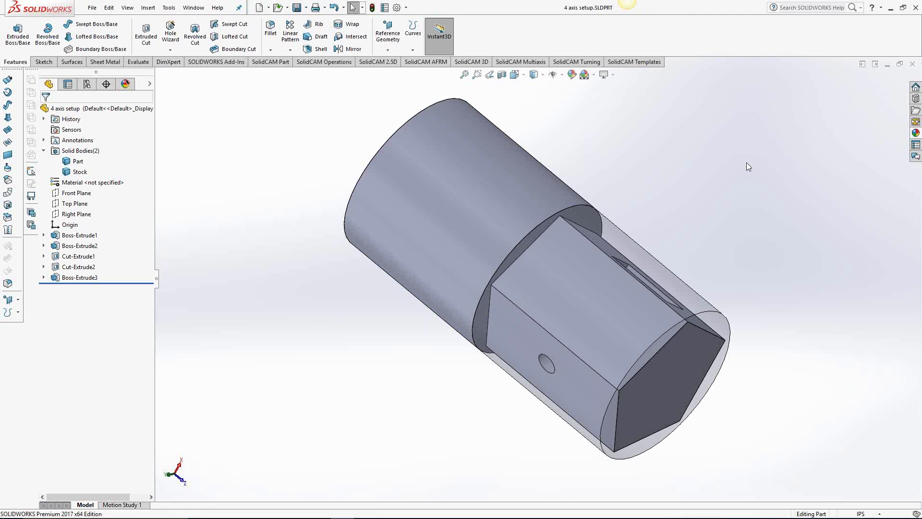
Create a new inch milling CAM-Part named 4 AXIS SETUP as an external project.
click(169, 7)
mouse_move(187, 47)
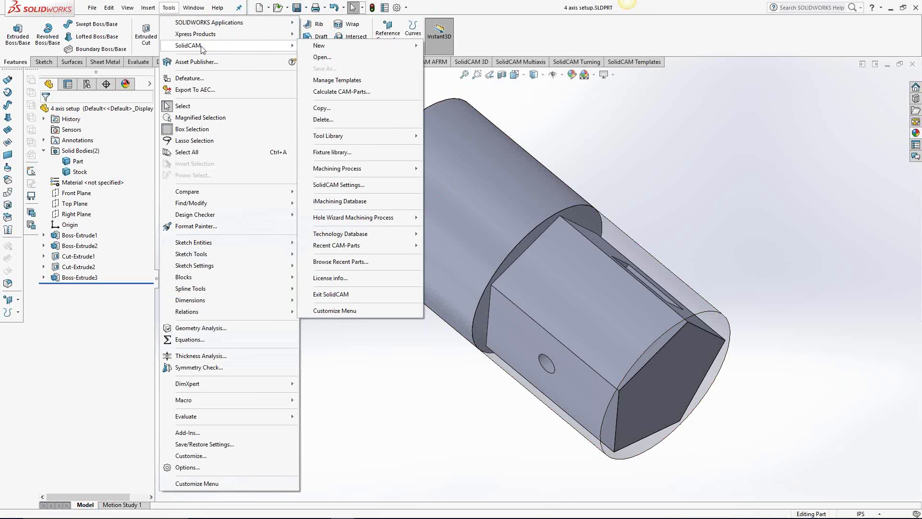
mouse_move(337, 47)
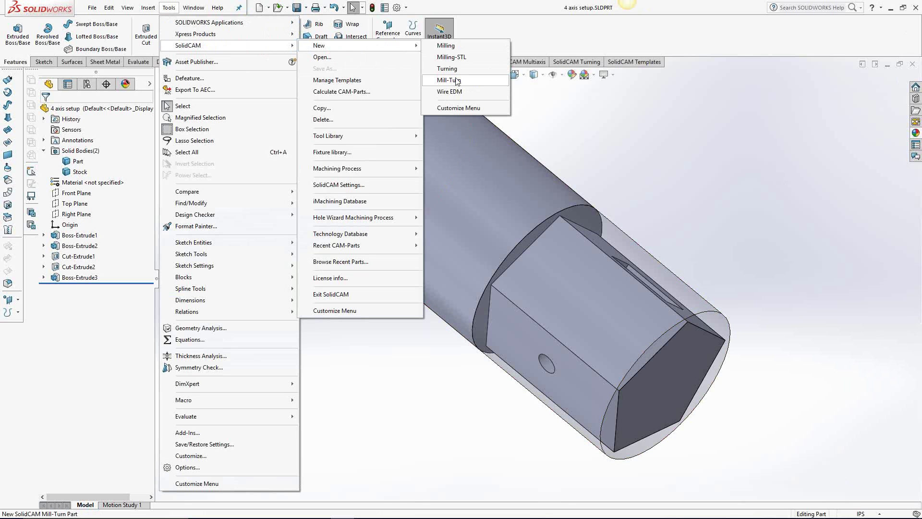
click(444, 46)
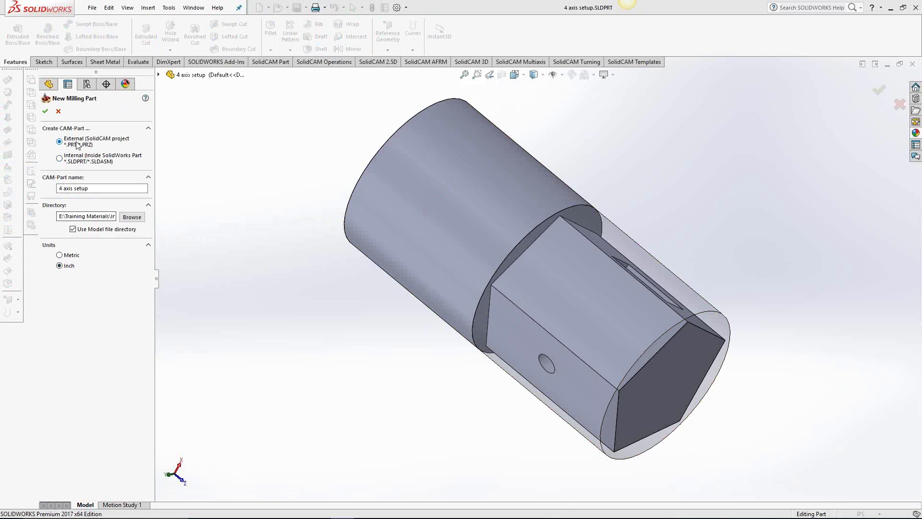
click(45, 111)
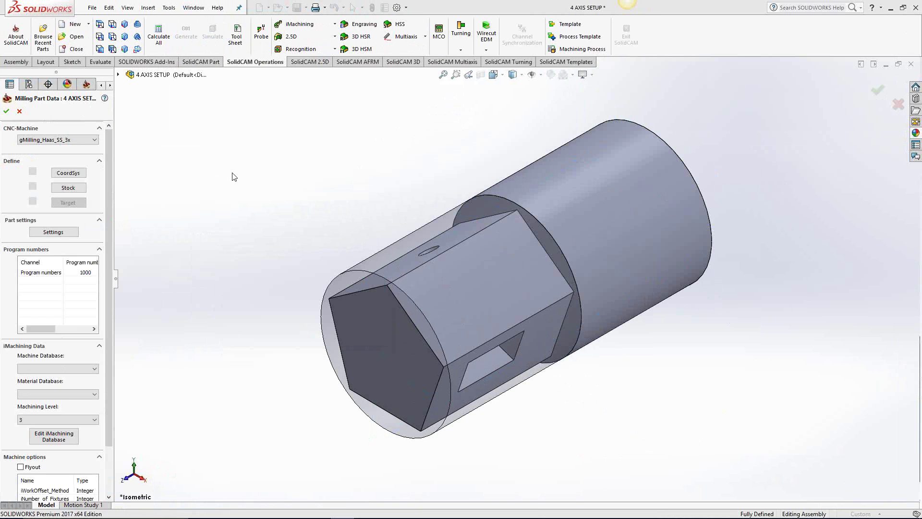
Change the CNC machine from gMilling_Haas_SS_3x to gMill_Haas_4x_eval and confirm.
click(94, 139)
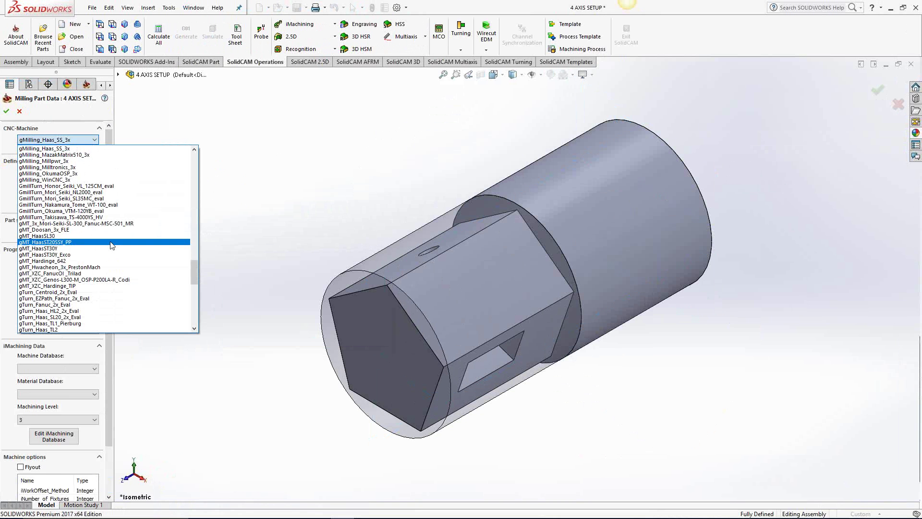
scroll(111, 245, up, 4)
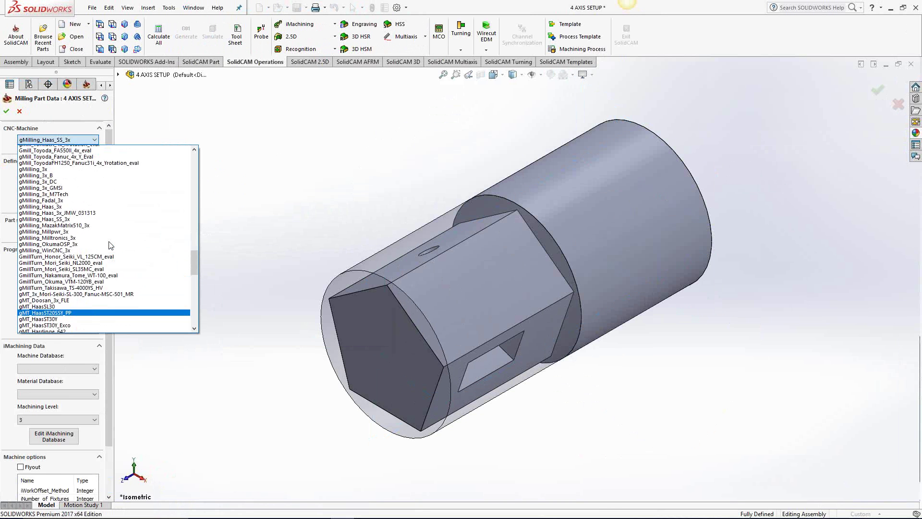
scroll(111, 246, up, 9)
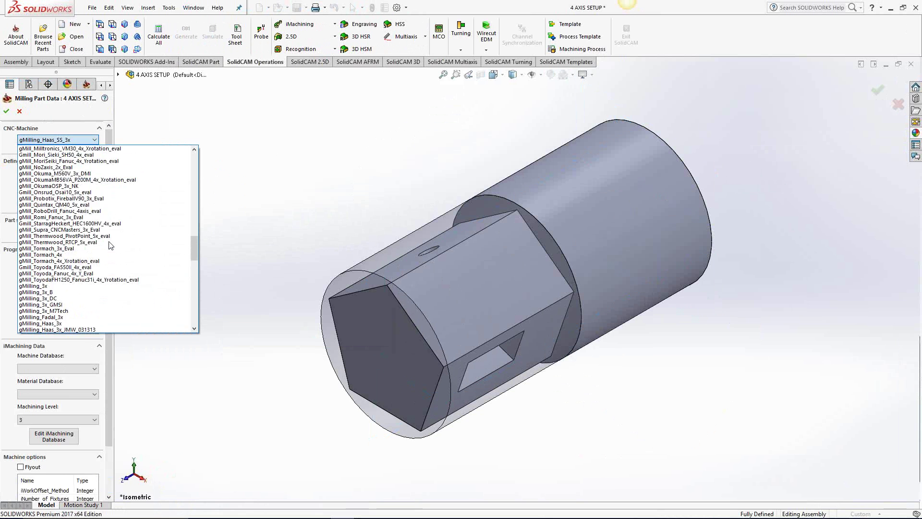
scroll(111, 245, up, 8)
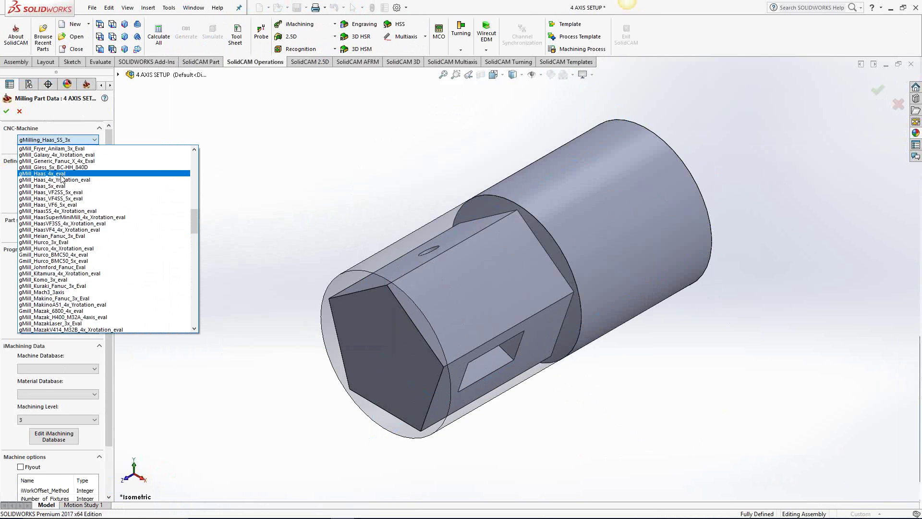
click(59, 180)
key(Escape)
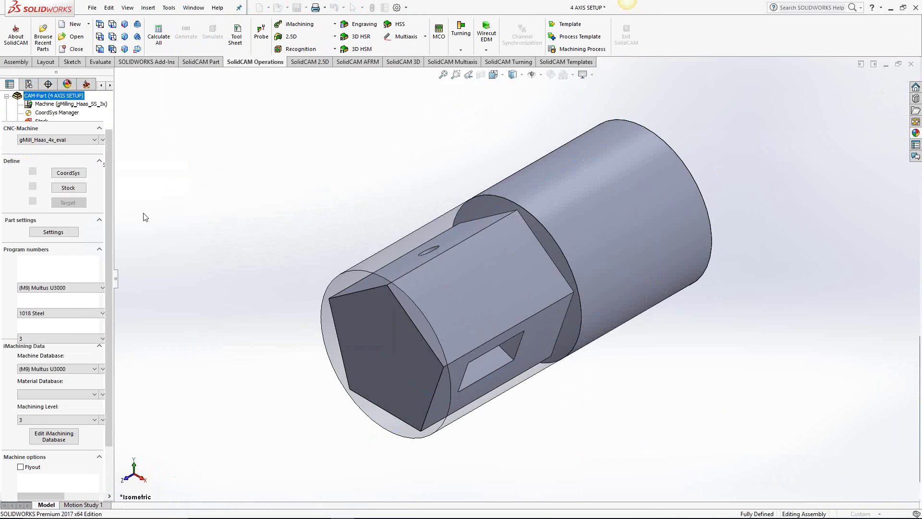
Place Mac CoordSys 1 at the centre of the revolution face, picked on the cylinder face.
click(69, 174)
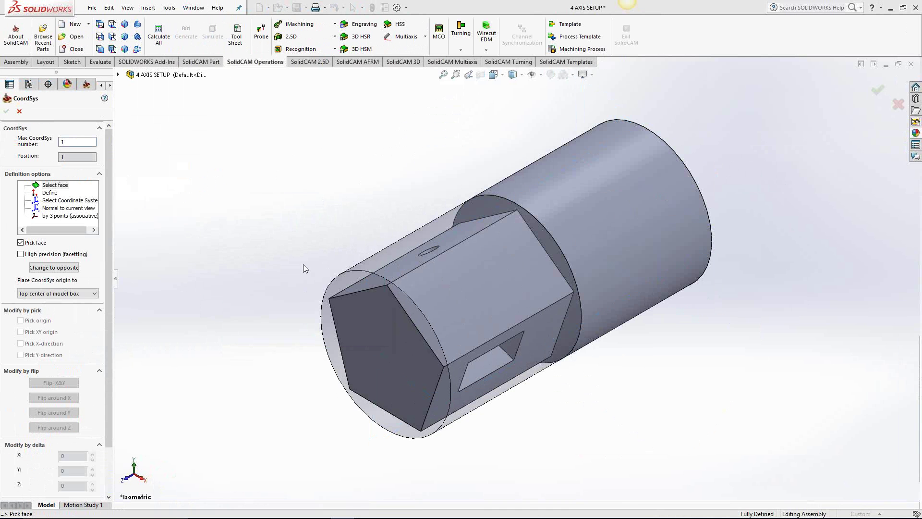
middle_drag(303, 268, 239, 207)
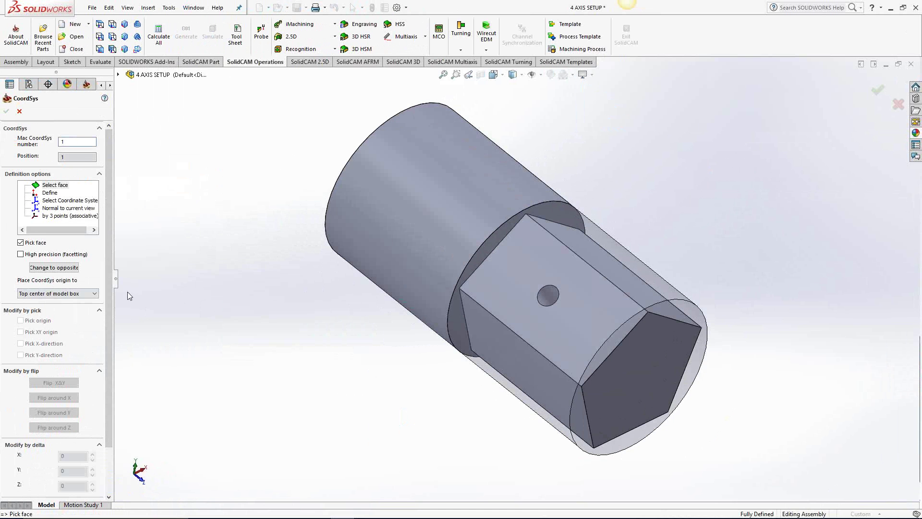
click(95, 294)
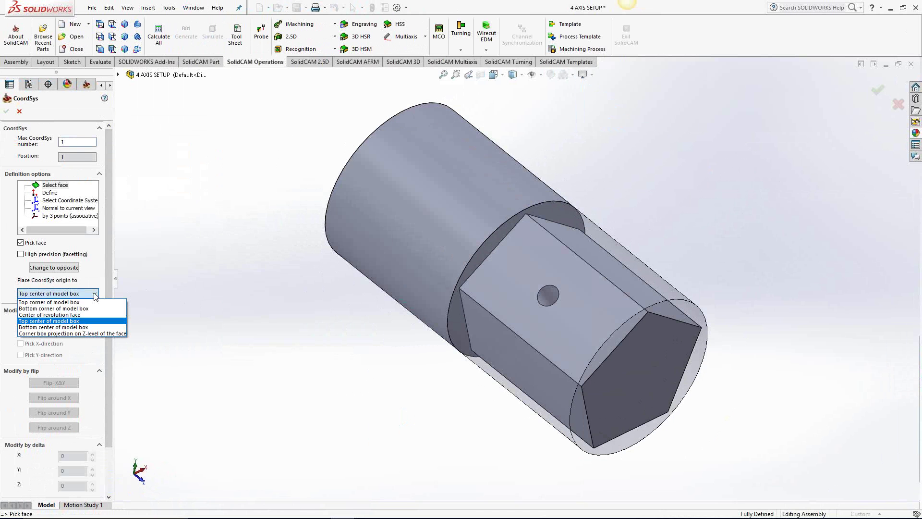
click(67, 315)
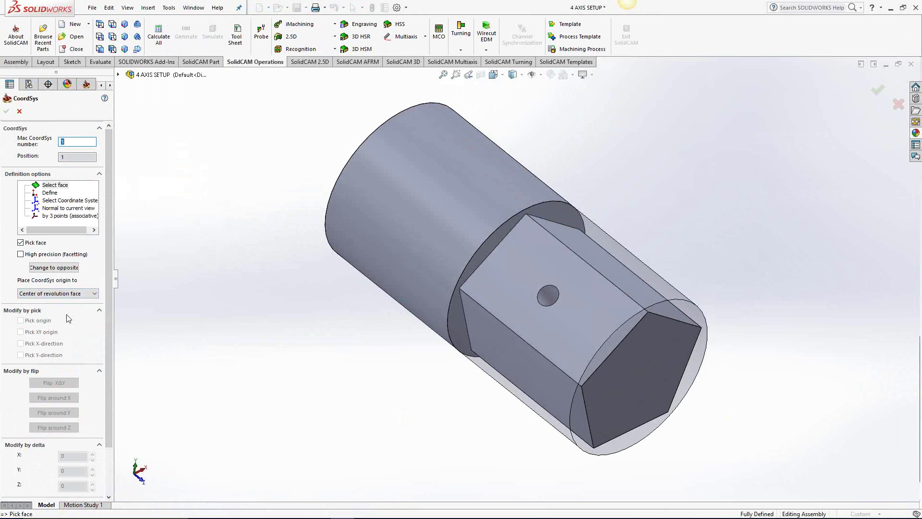
middle_drag(438, 381, 499, 319)
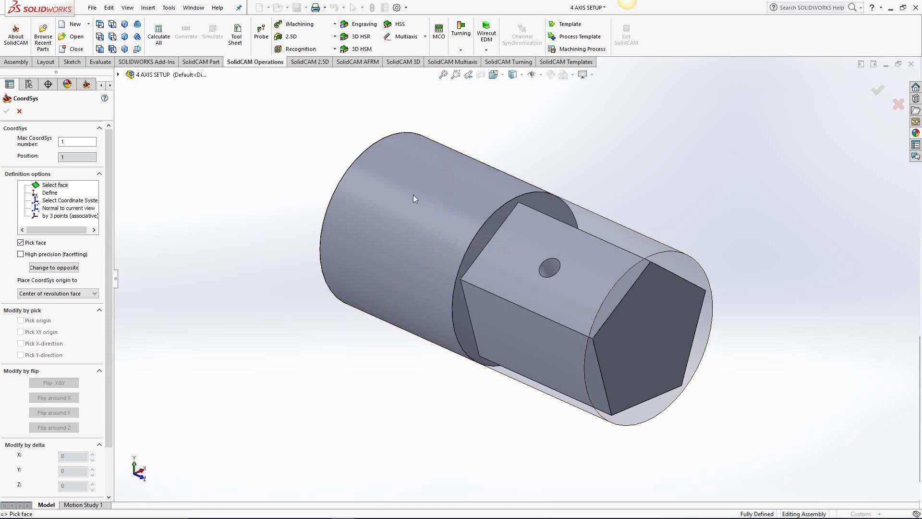
click(48, 186)
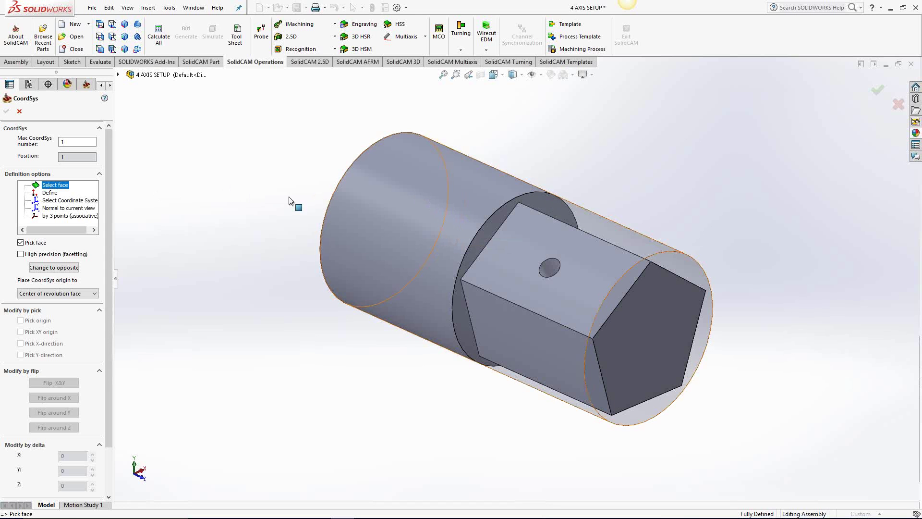
click(613, 229)
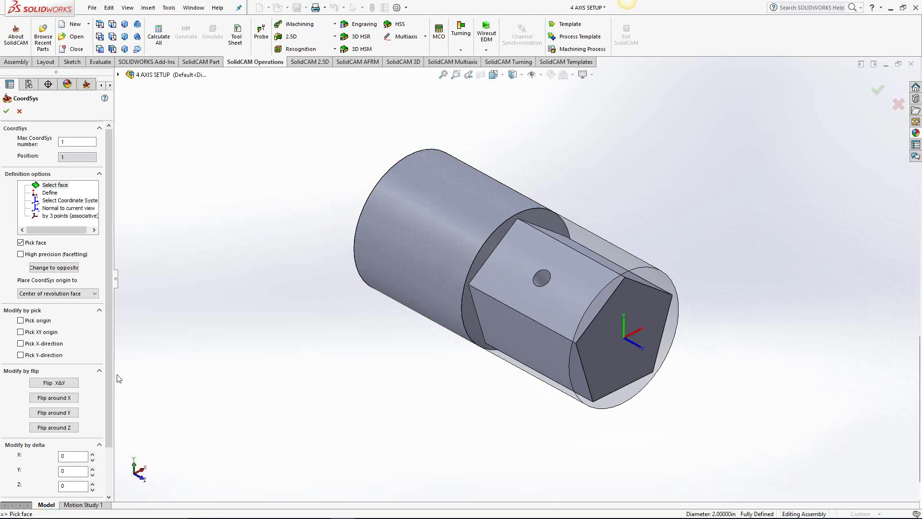
Flip the coordinate system around Y so its X and Z directions are reversed.
click(54, 413)
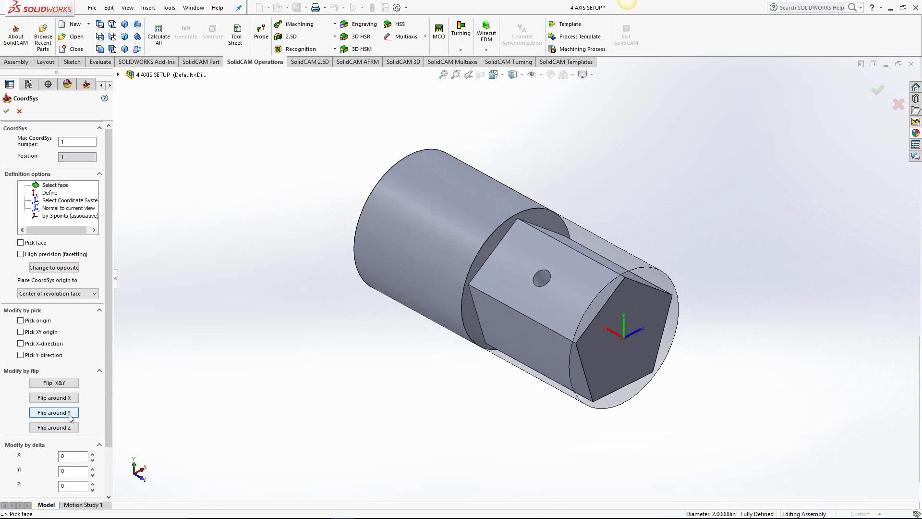
click(70, 418)
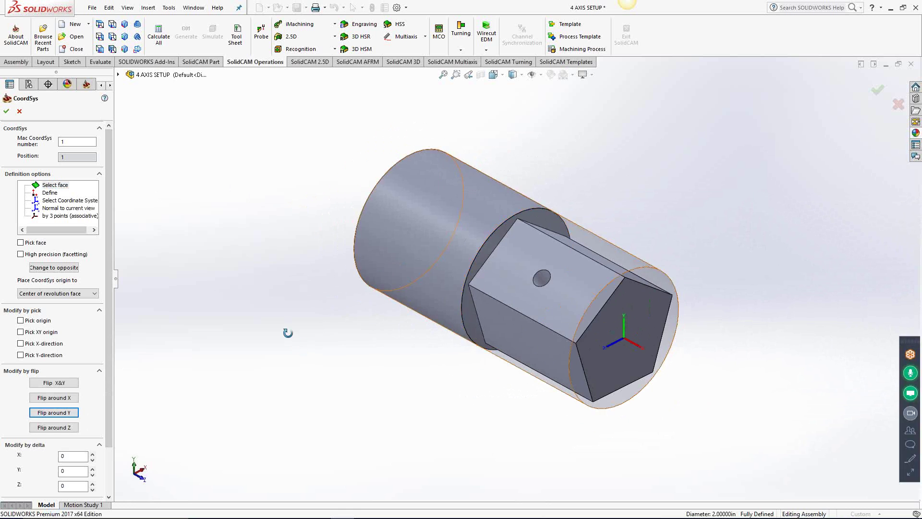
middle_drag(288, 332, 350, 236)
scroll(545, 298, down, 2)
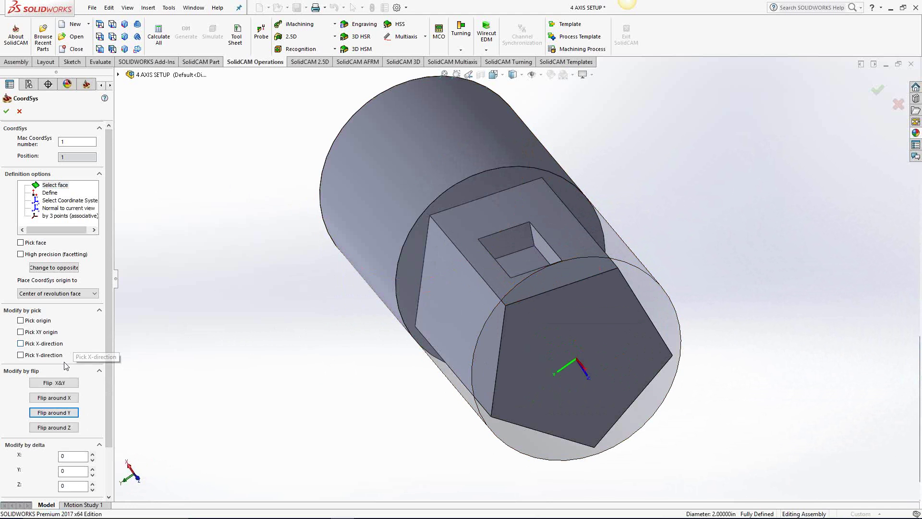
Take the coordinate system's Y direction from the pocket edge, then flip it around X.
click(48, 355)
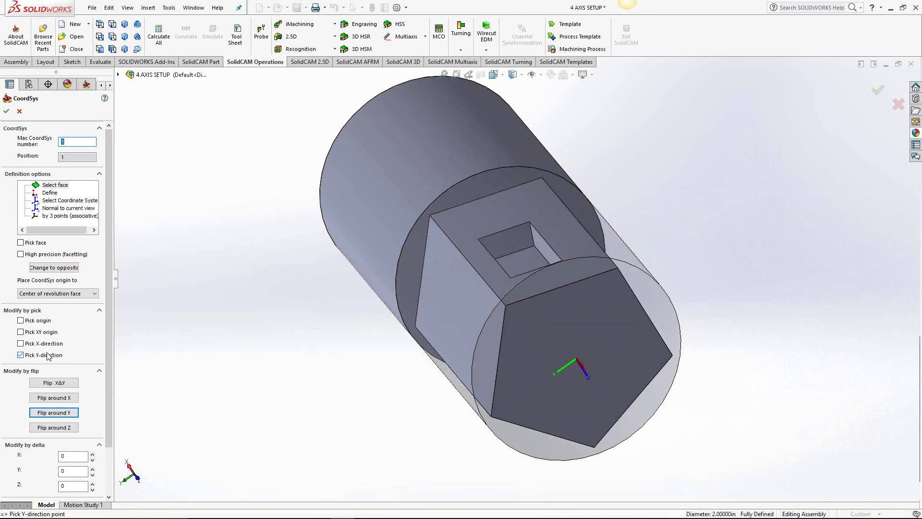
right_click(528, 252)
click(534, 234)
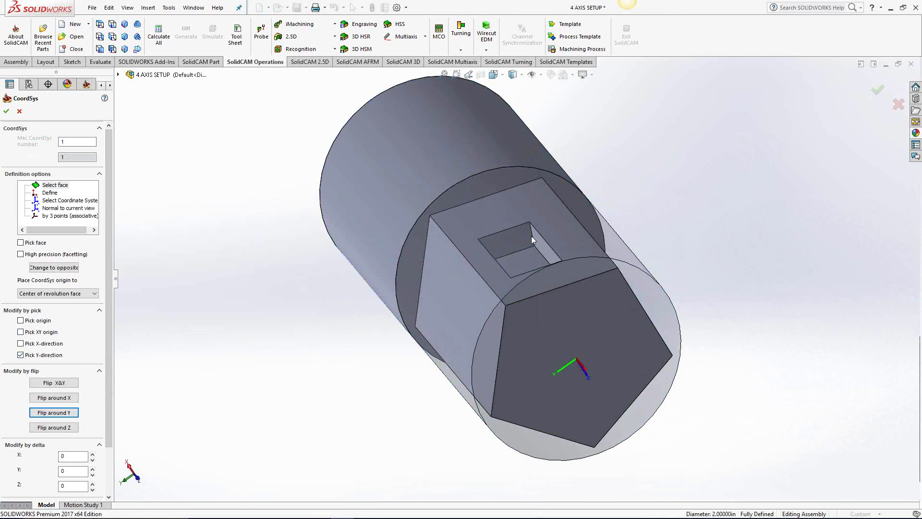
click(526, 253)
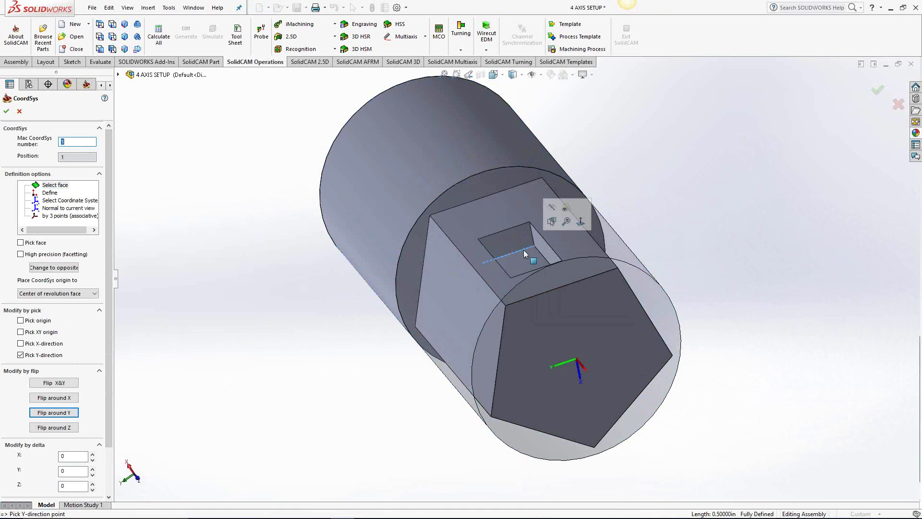
middle_drag(418, 412, 503, 300)
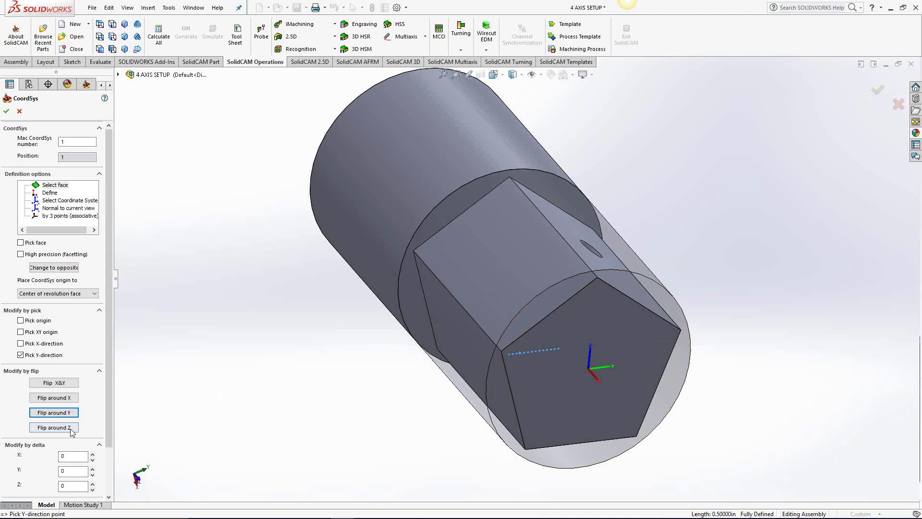
click(69, 398)
middle_drag(324, 377, 370, 192)
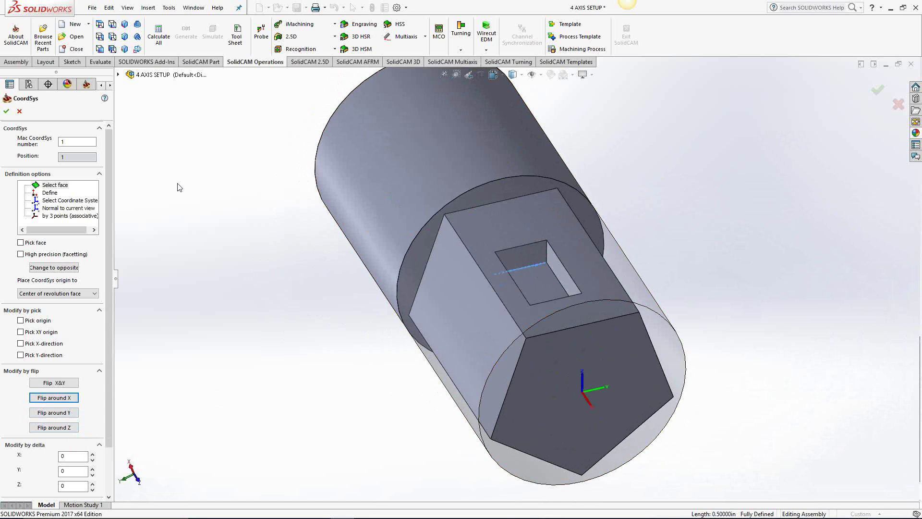
Accept the CoordSys data and review MAC 1 with its 1-Position entry in CoordSys Manager.
click(6, 112)
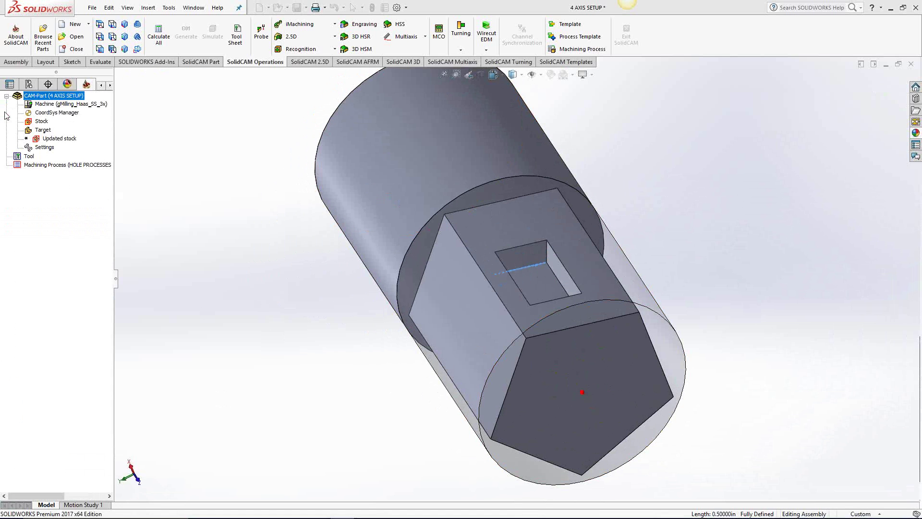
click(6, 112)
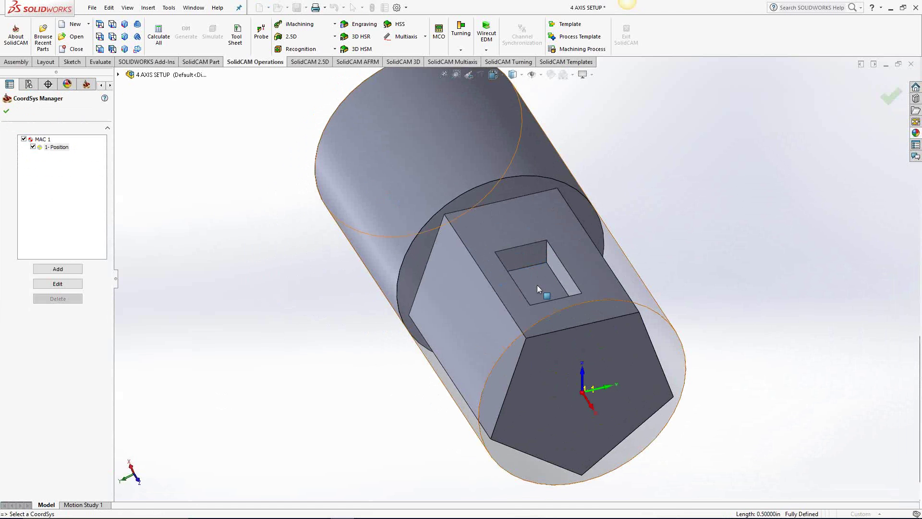
middle_drag(560, 261, 368, 298)
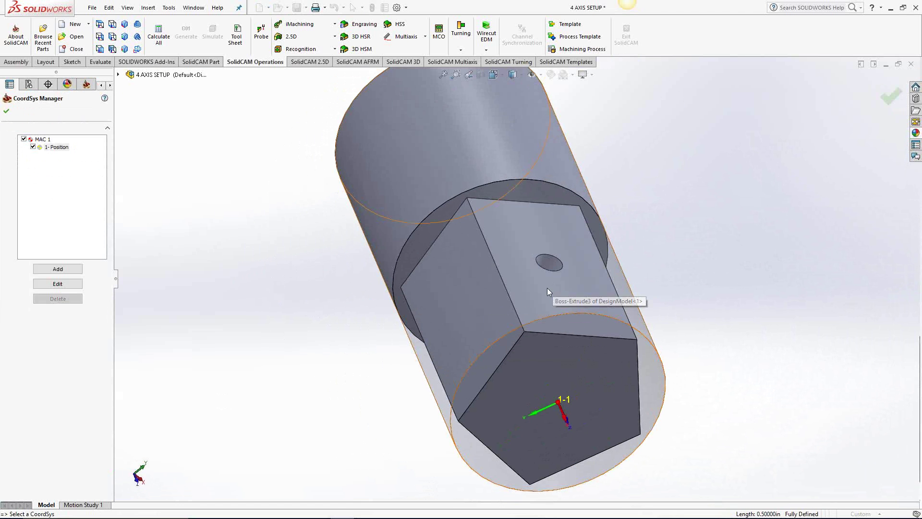
Add Position 2 based on CoordSys #1, defined from the hex face with the small hole.
click(59, 269)
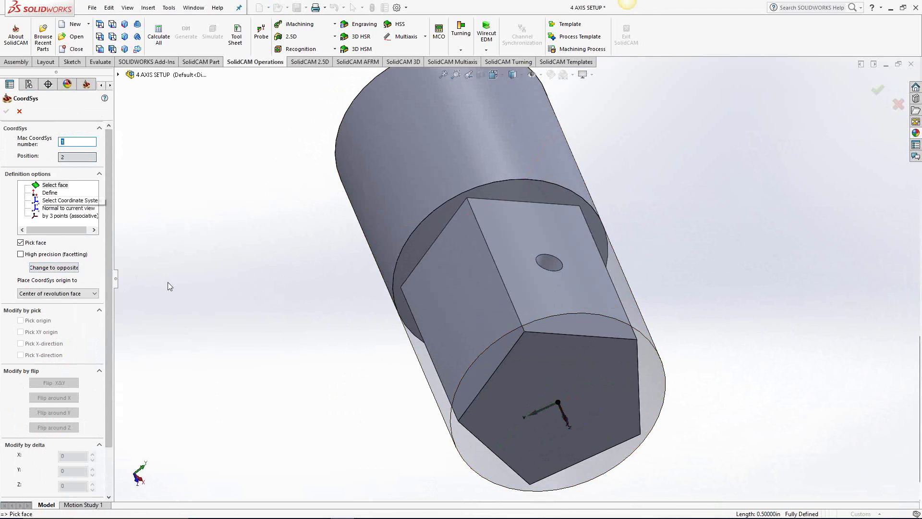
click(88, 294)
click(41, 339)
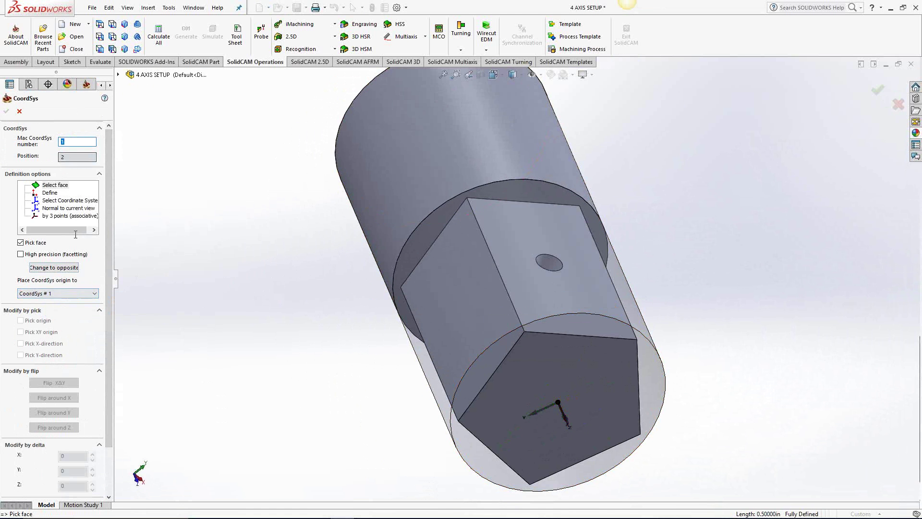
click(53, 185)
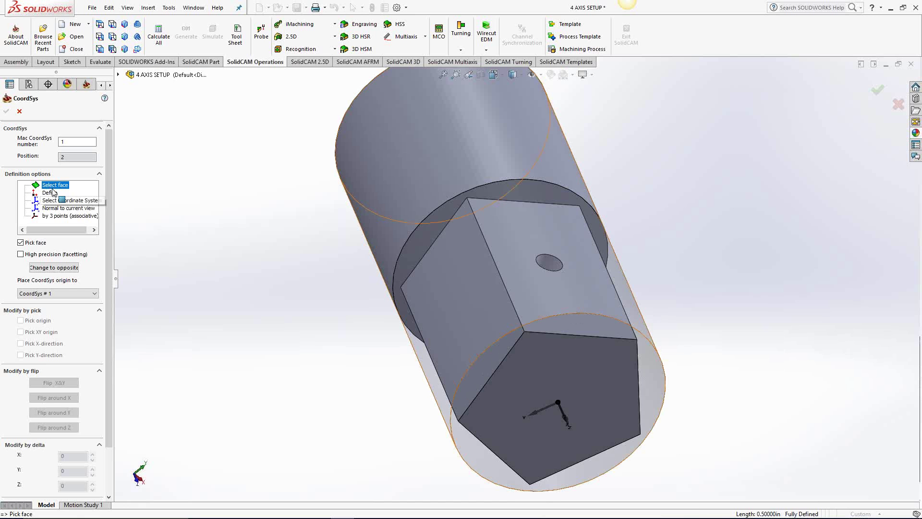
right_click(550, 300)
click(558, 266)
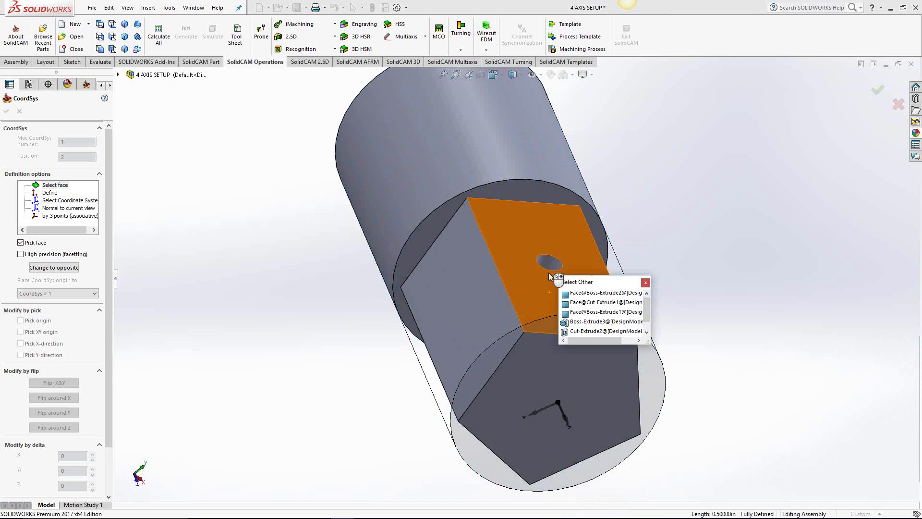
click(576, 291)
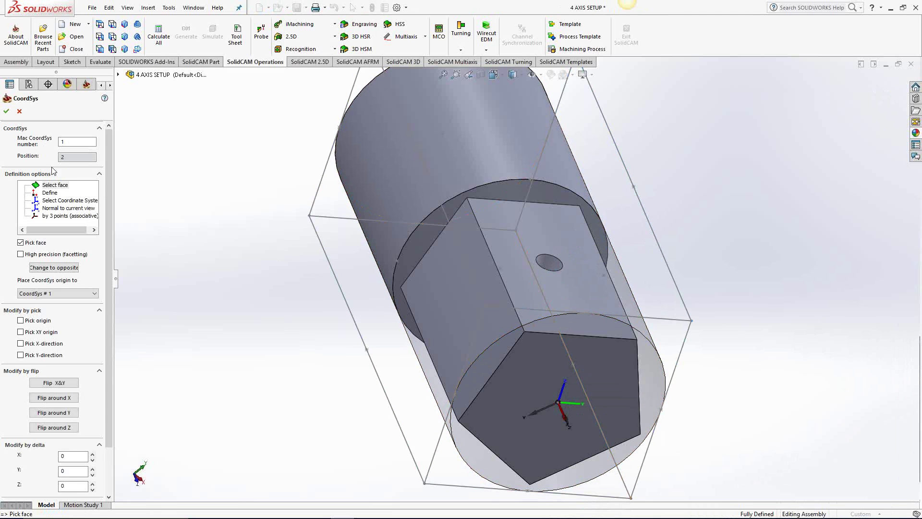
click(7, 111)
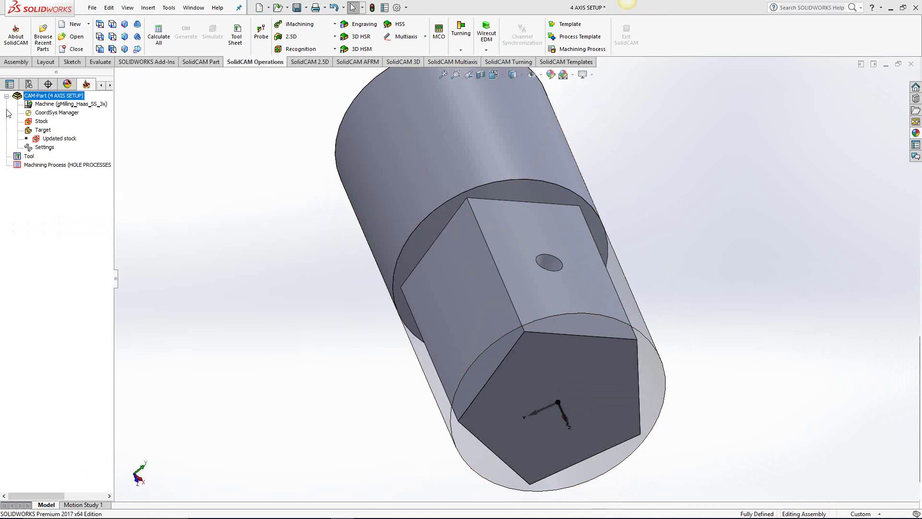
click(6, 111)
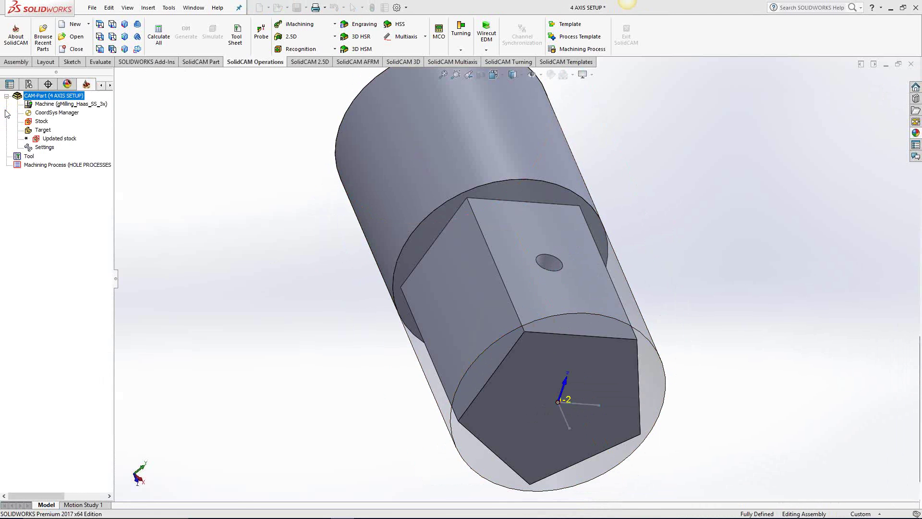
Close CoordSys Manager and set the stock to 3D Model, using the cylinder body as Solid 1.
click(6, 111)
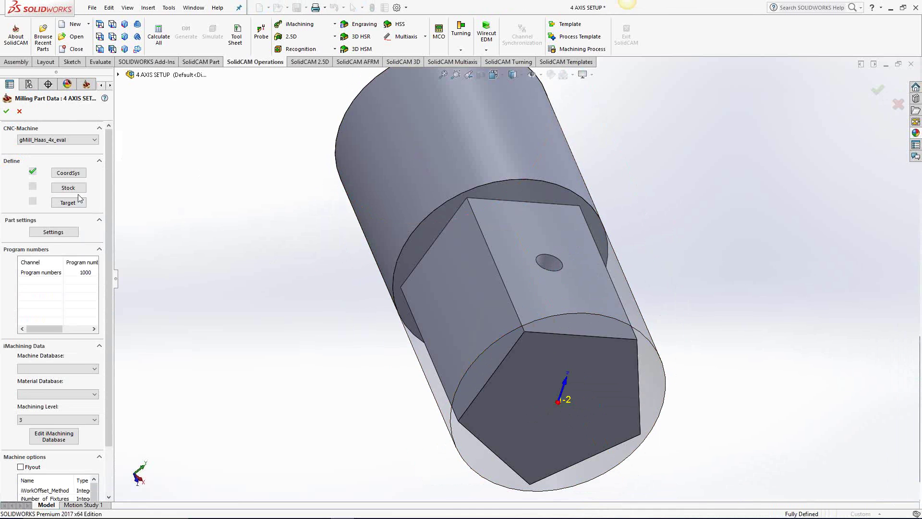
click(79, 200)
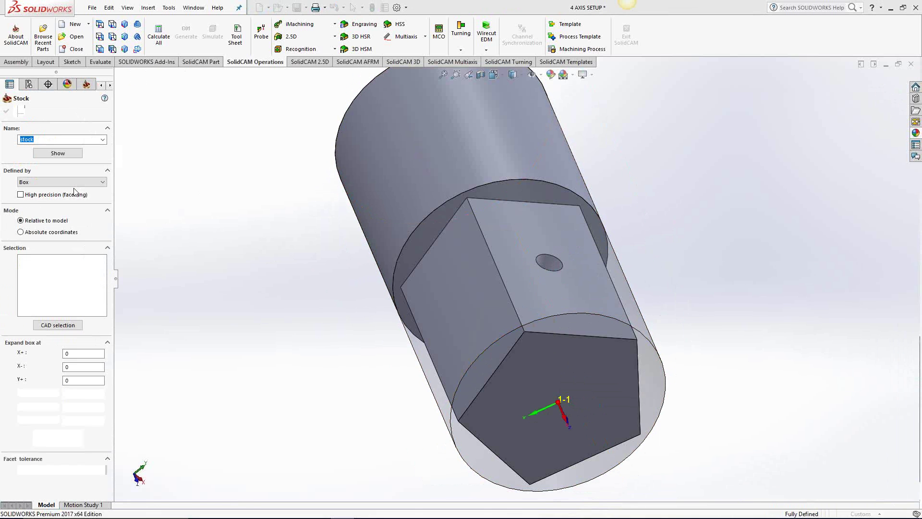
click(103, 182)
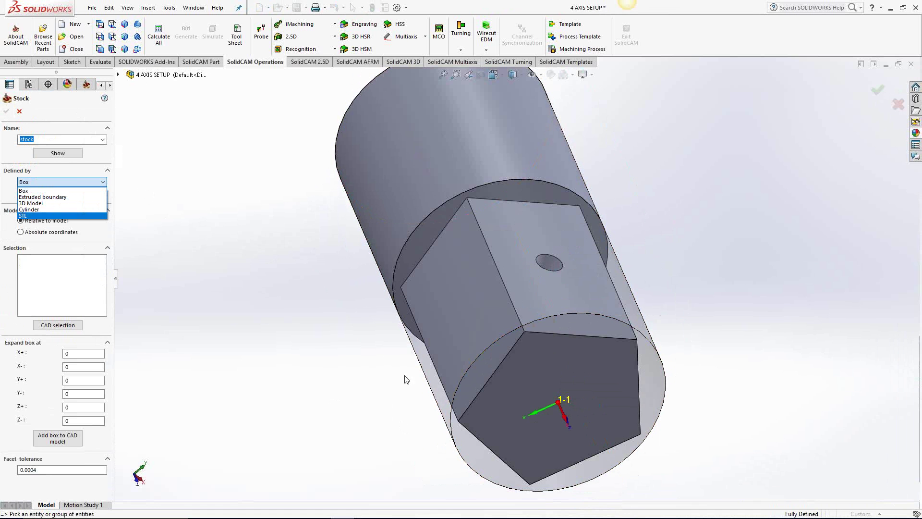
click(50, 204)
key(Escape)
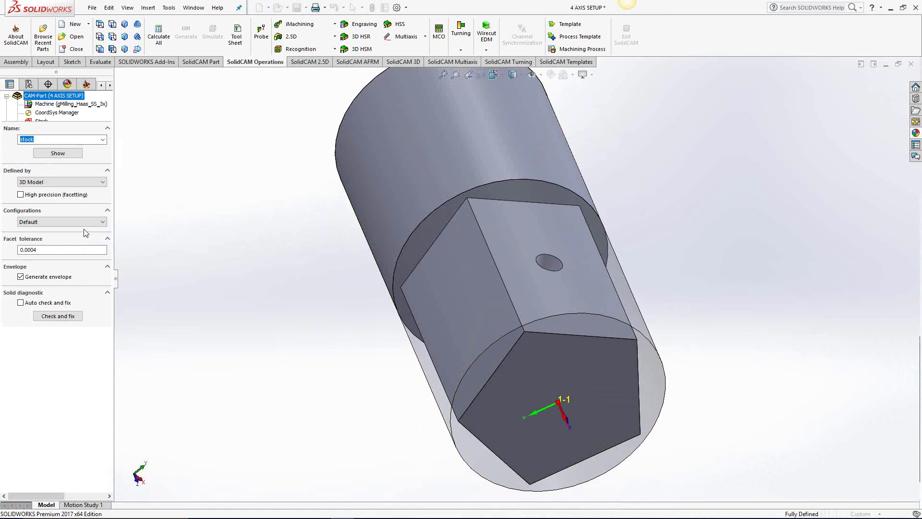
click(658, 382)
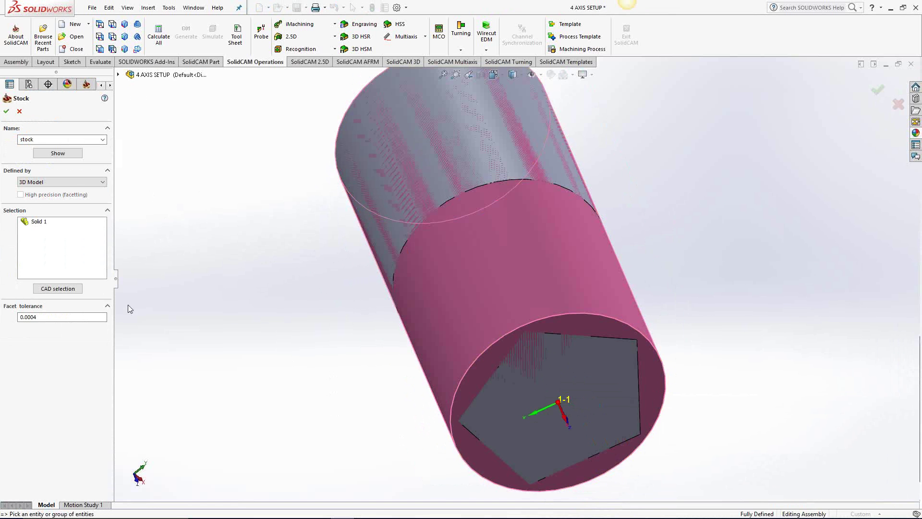
Accept the stock, select the hex part body as the Target, and confirm Milling Part Data.
click(7, 112)
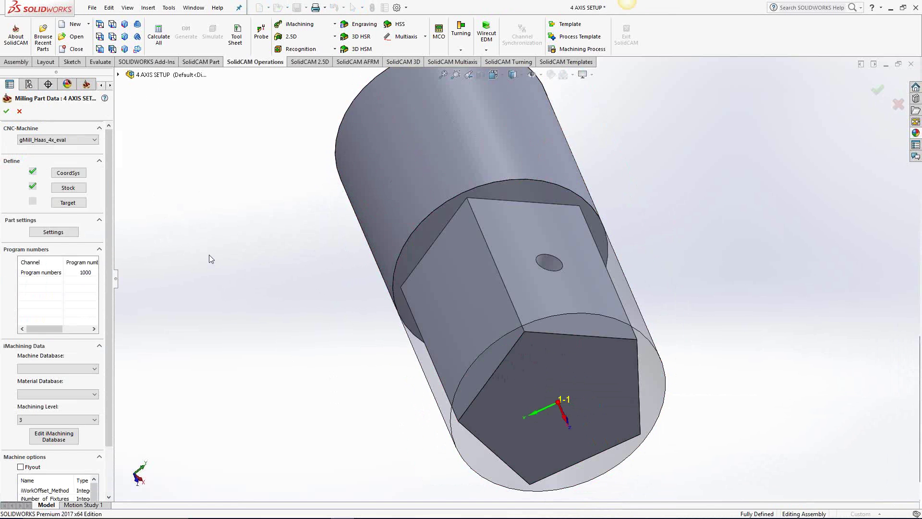
click(76, 205)
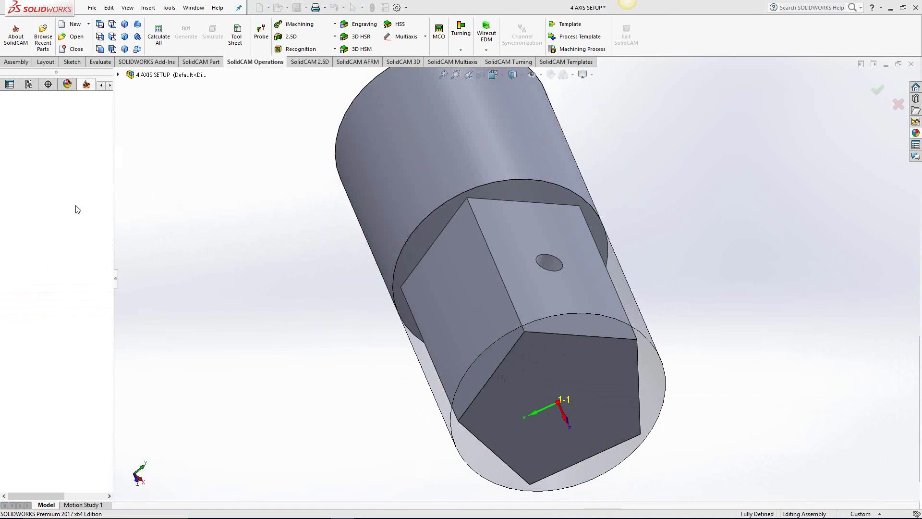
right_click(535, 443)
click(541, 395)
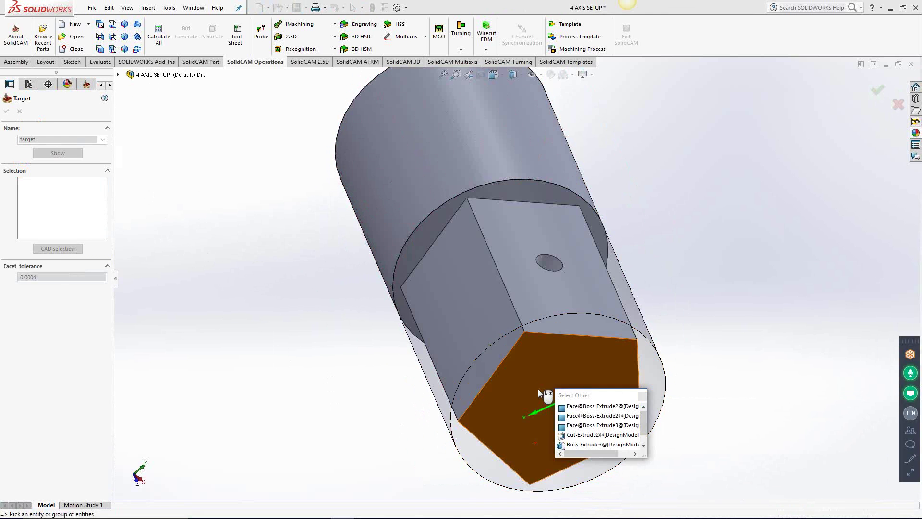
click(540, 392)
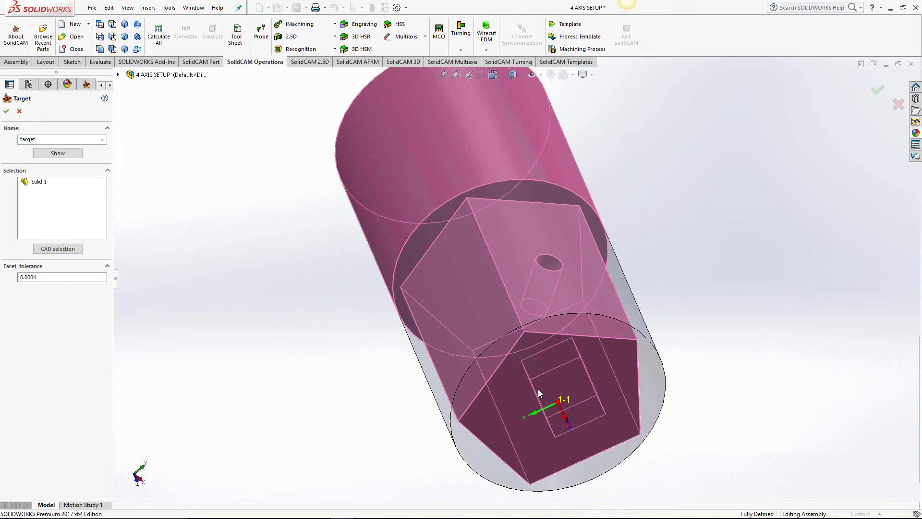
click(7, 112)
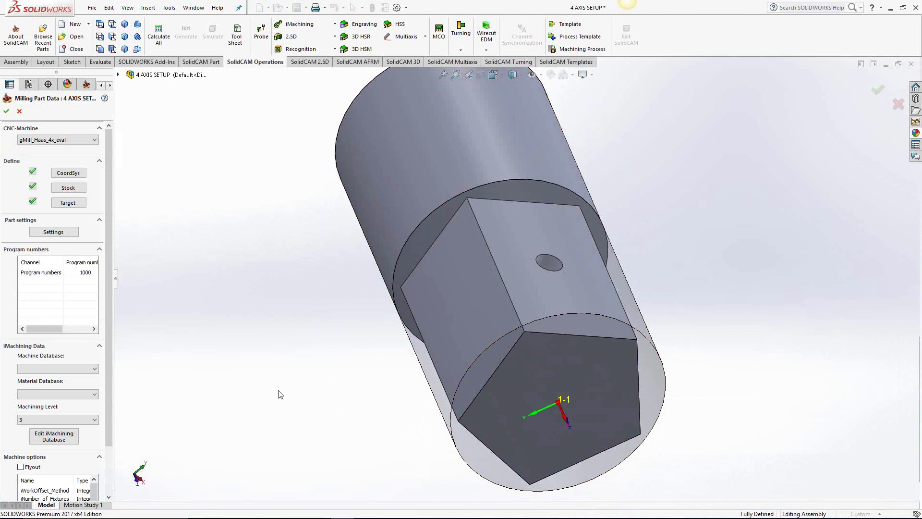
middle_drag(288, 269, 45, 162)
click(7, 111)
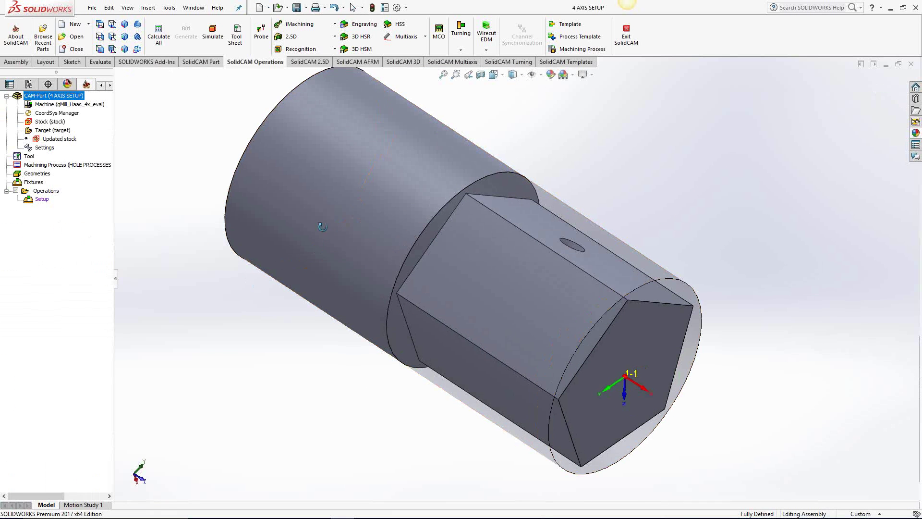
Edit the DesignModel part and hide its Stock solid body.
click(122, 279)
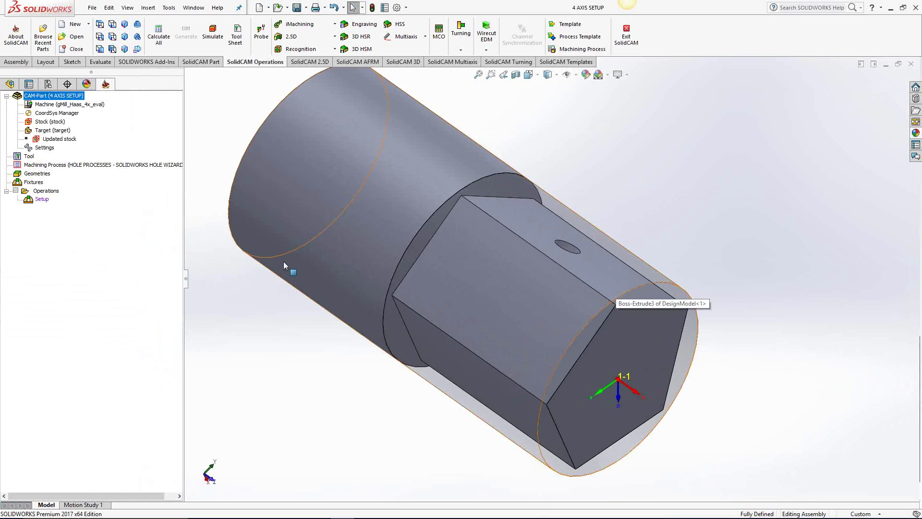
click(9, 84)
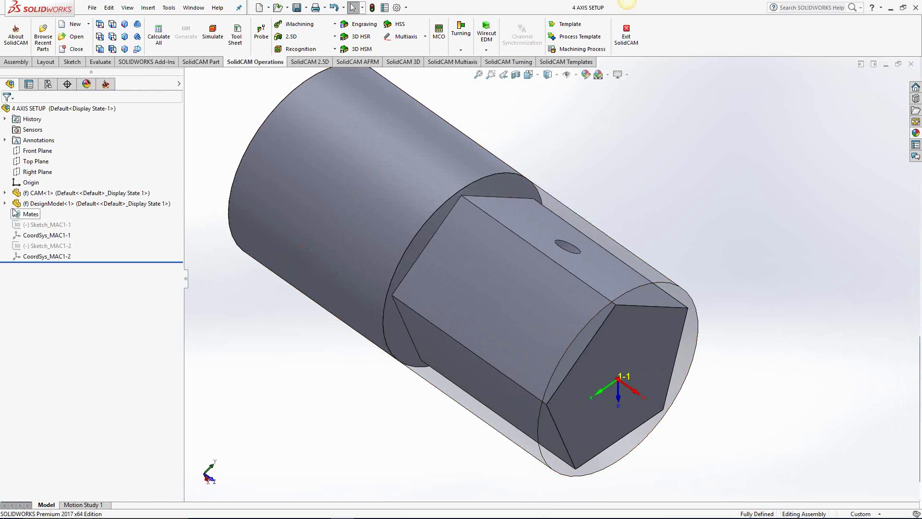
click(38, 204)
right_click(38, 204)
click(56, 173)
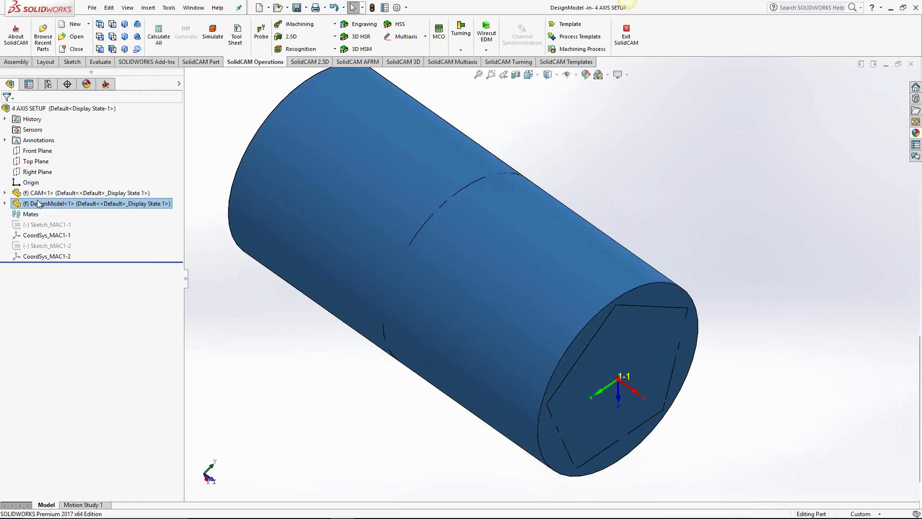
click(4, 203)
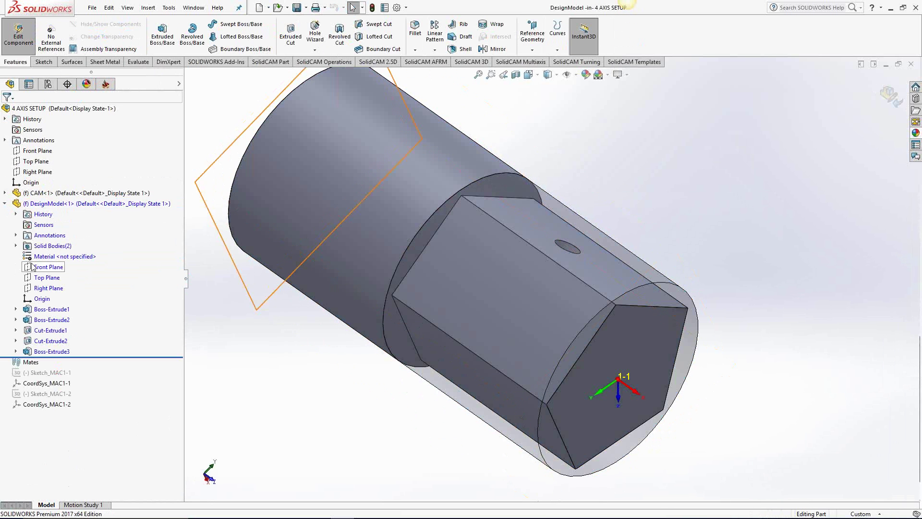
click(16, 245)
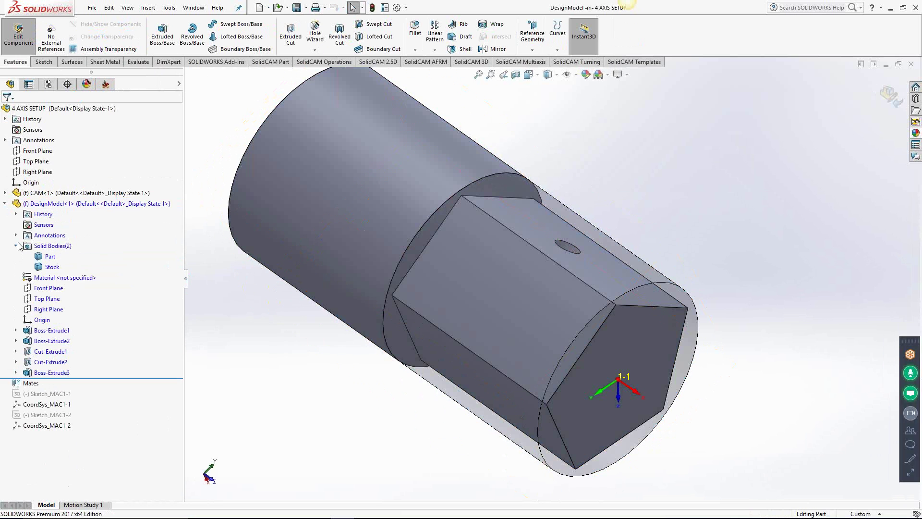
right_click(52, 268)
click(61, 254)
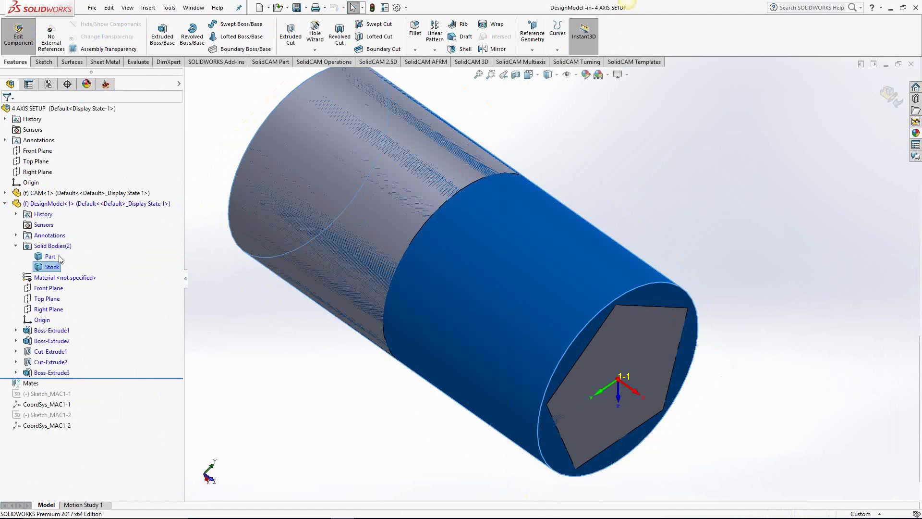
Exit part editing, return to the SolidCAM Manager, and save the assembly.
click(883, 97)
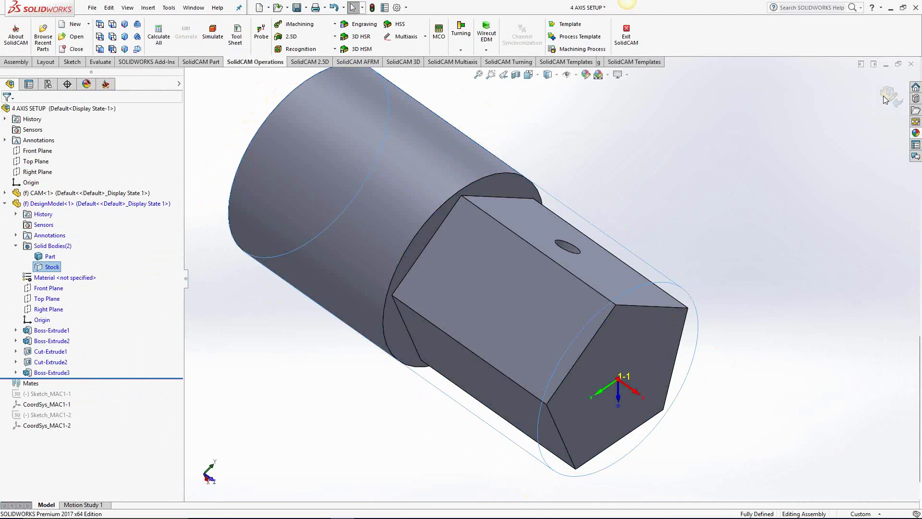
click(106, 85)
click(296, 7)
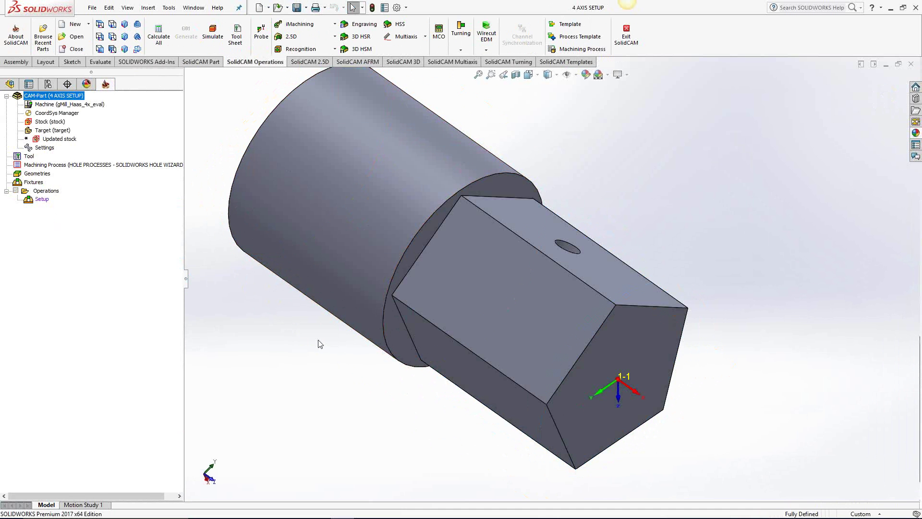
middle_drag(319, 344, 479, 172)
Start a pocket operation and chain the pocket's top edge at constant height as its geometry.
right_click(40, 199)
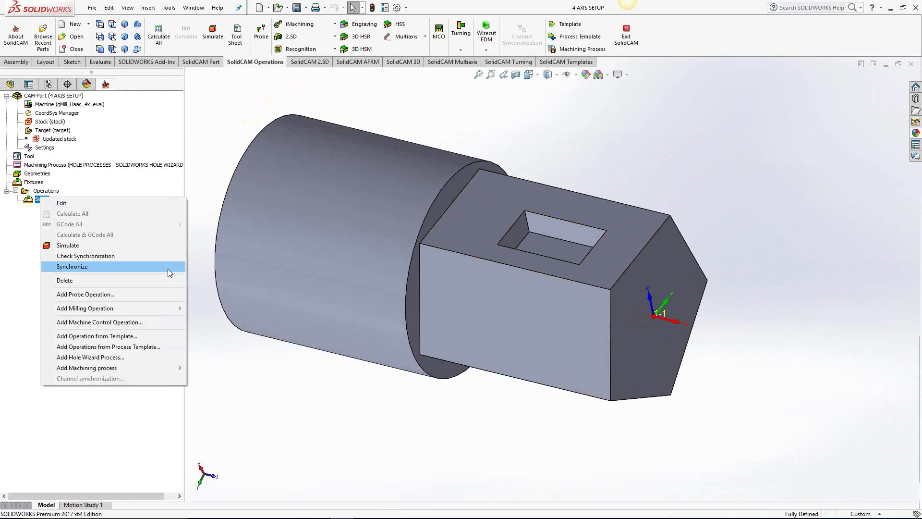
mouse_move(144, 308)
click(224, 236)
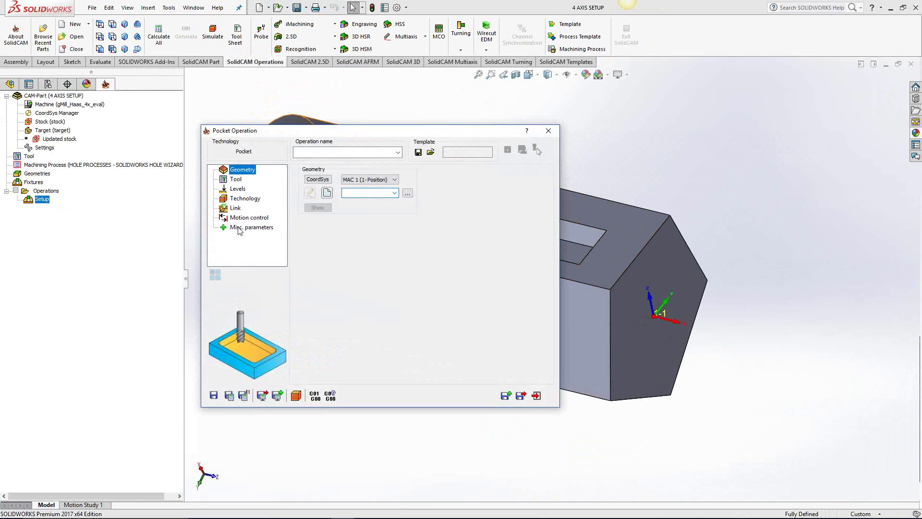
click(327, 193)
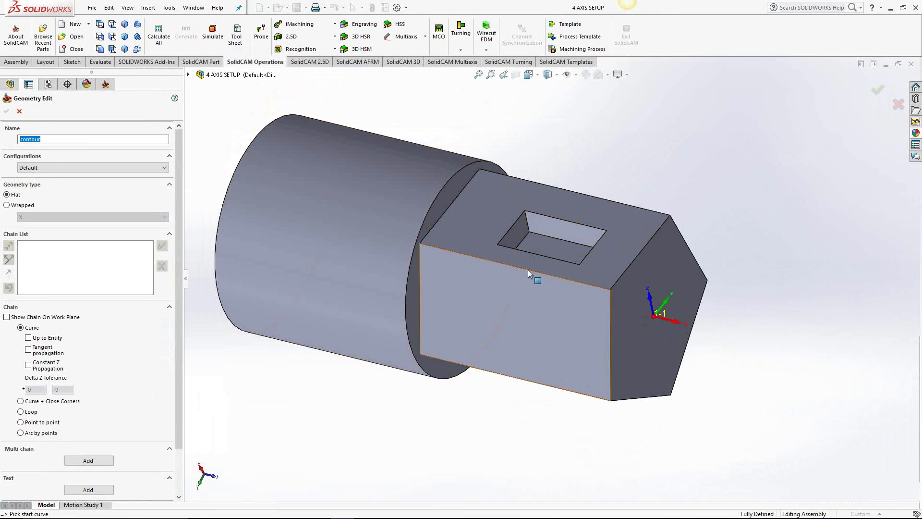
click(571, 244)
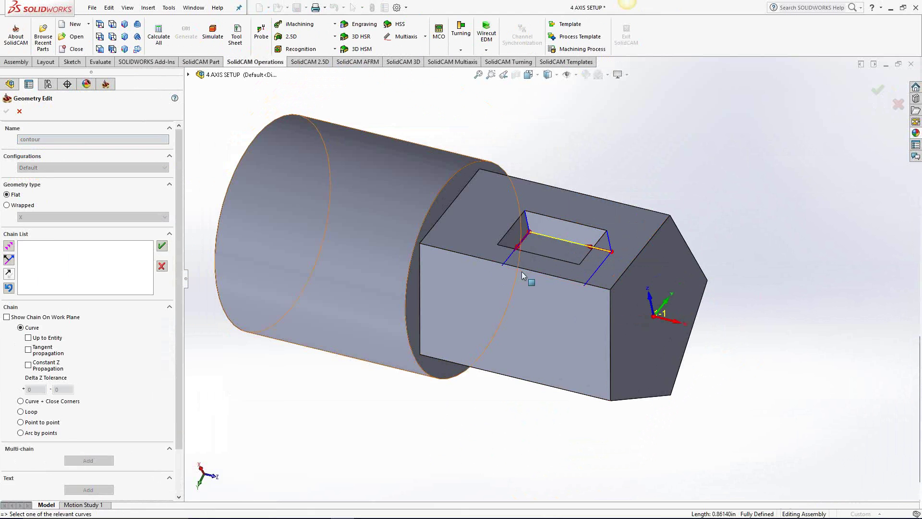
click(50, 373)
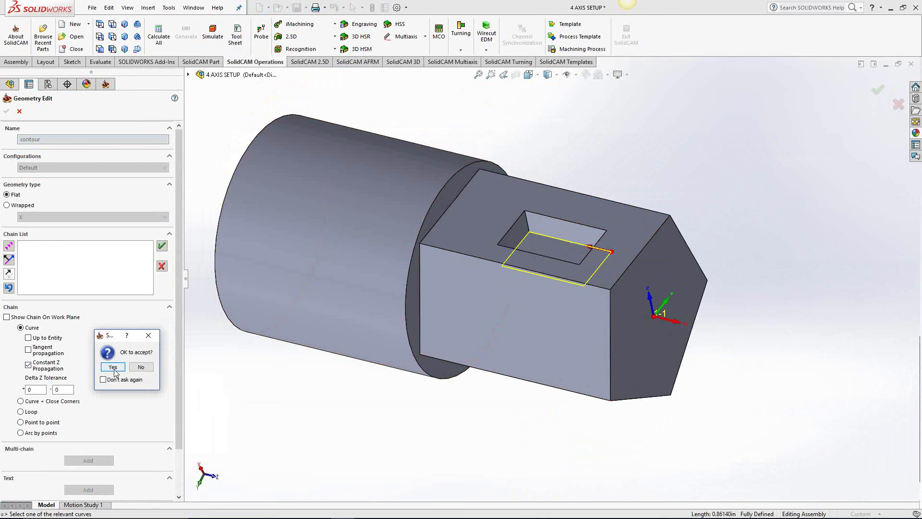
click(117, 367)
click(7, 113)
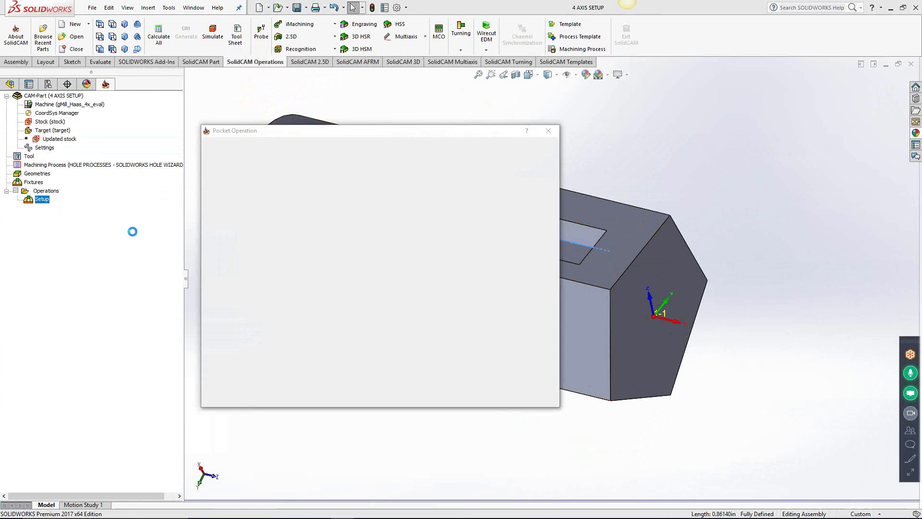
Assign a new 0.25 in end mill and take the 0.5 pocket depth from the floor face.
click(352, 318)
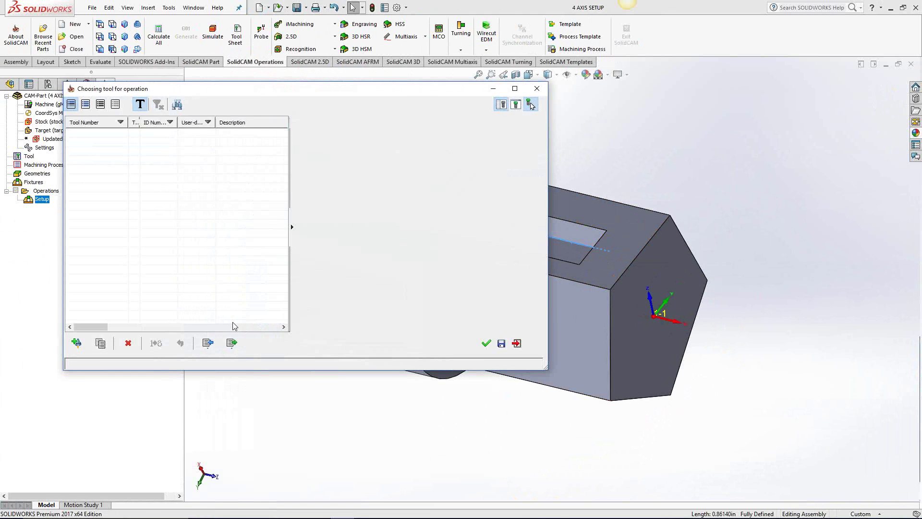
click(76, 342)
click(317, 184)
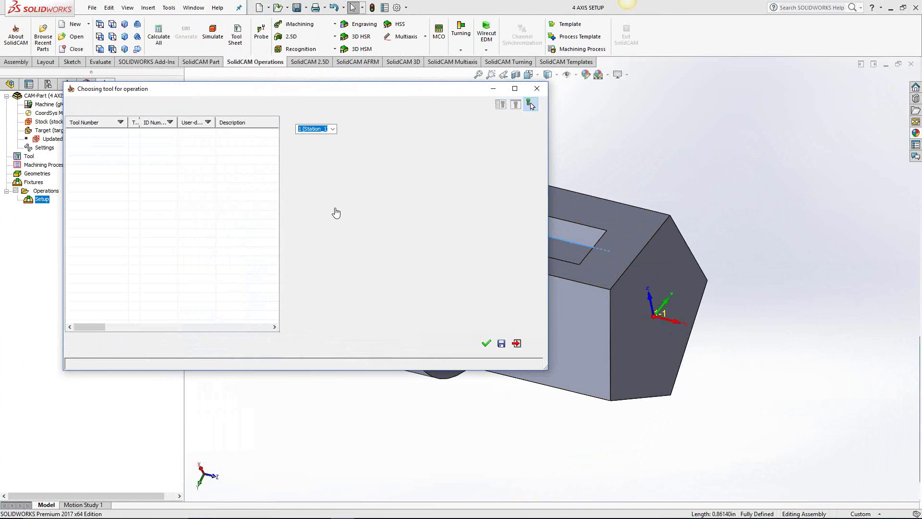
click(486, 343)
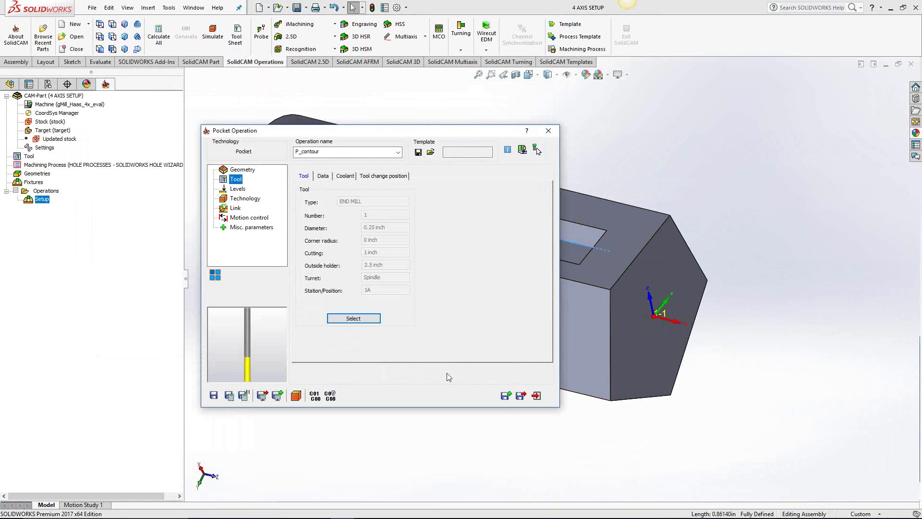
click(236, 189)
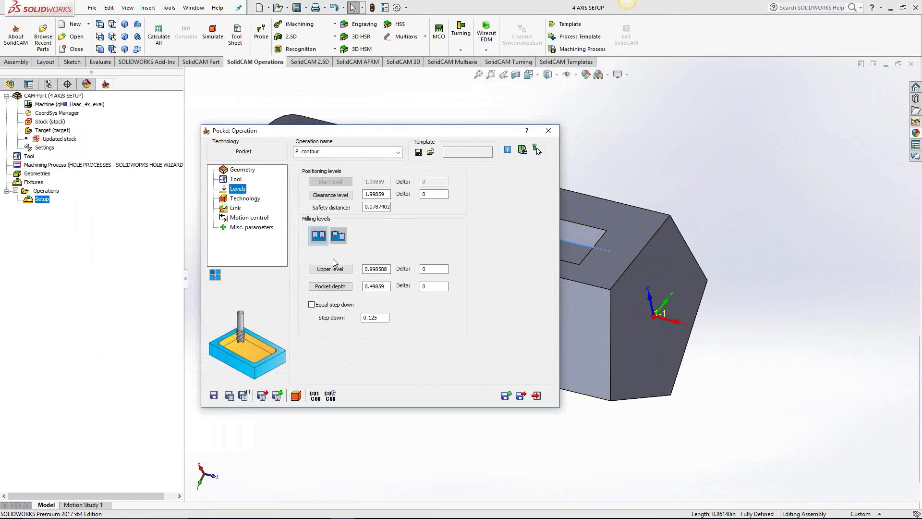
click(335, 284)
click(540, 244)
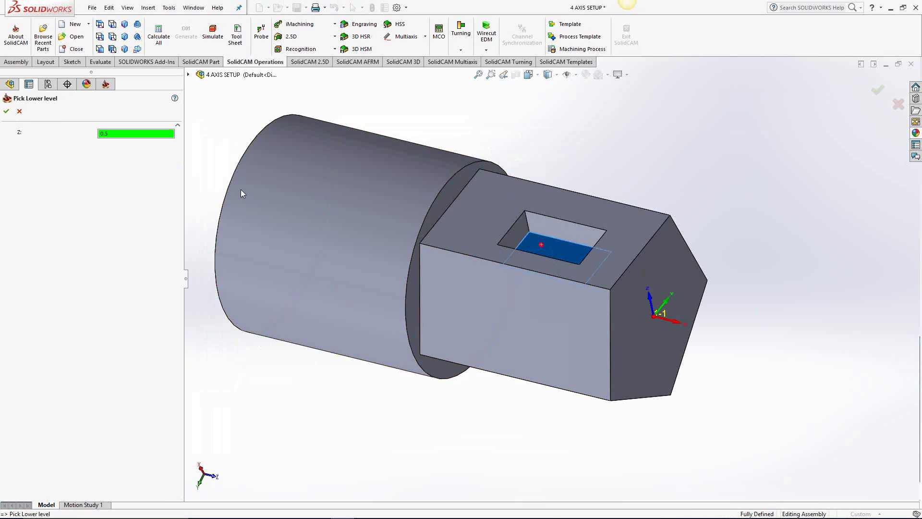
click(6, 110)
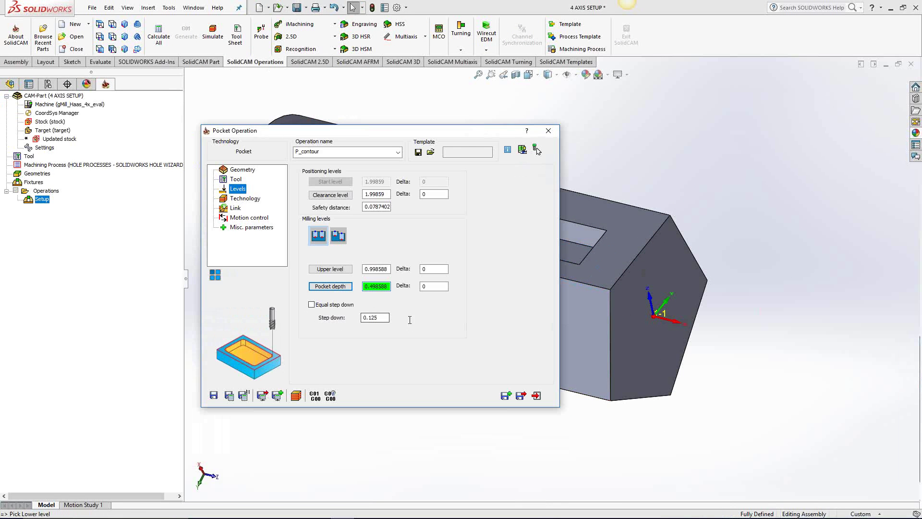
Set the upper level to 1, then save and calculate the P_contour toolpath.
text(1)
click(229, 396)
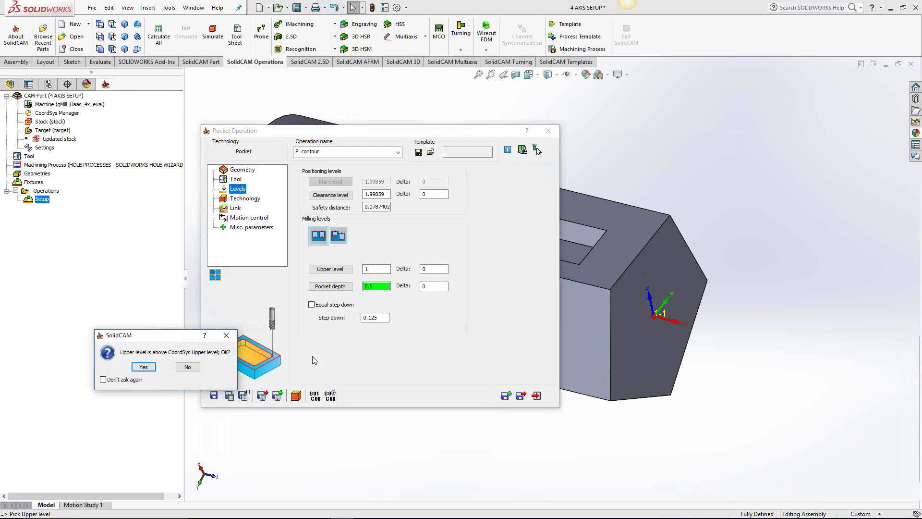
click(140, 367)
click(537, 396)
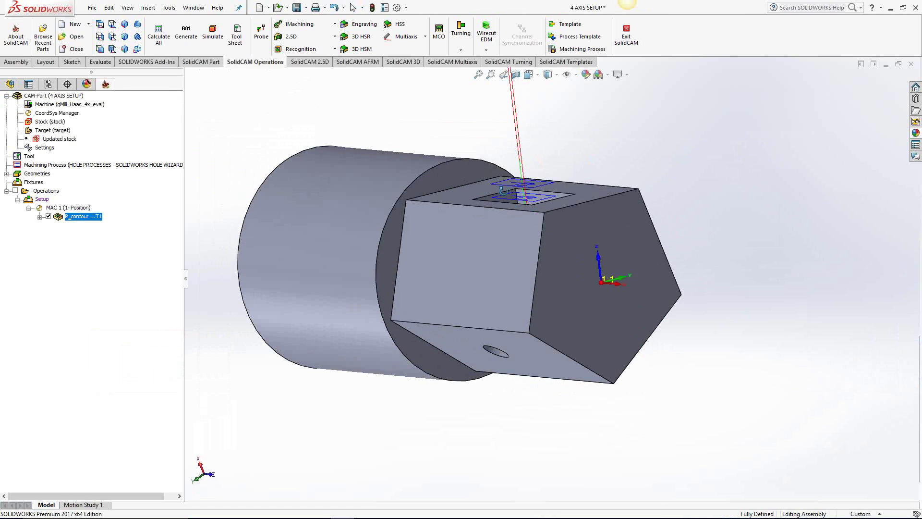
middle_drag(557, 200, 326, 225)
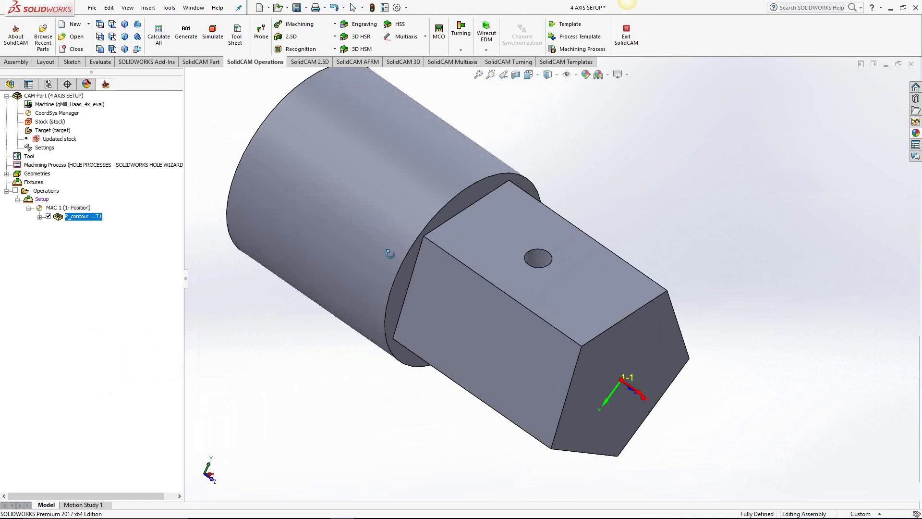
Add a drilling operation after P_contour on 2-Position, selecting the hole on the top face.
right_click(77, 221)
mouse_move(171, 68)
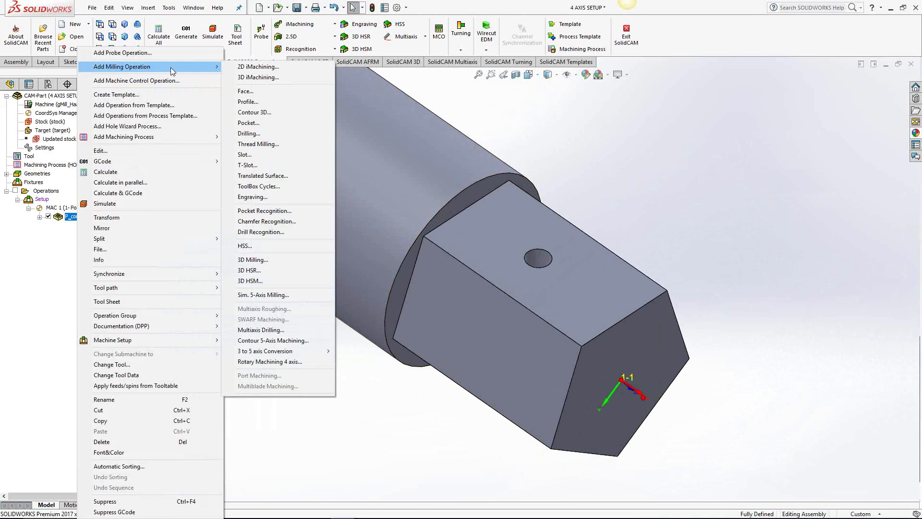
click(255, 133)
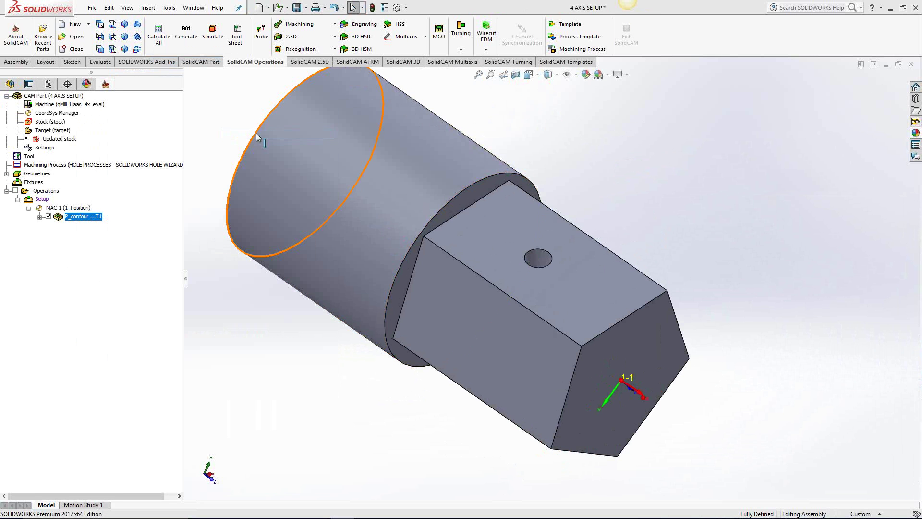
click(382, 182)
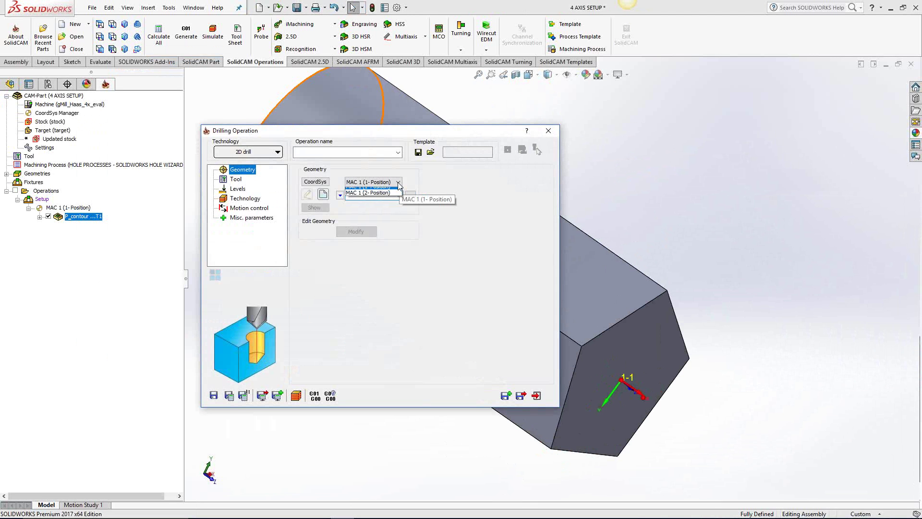
click(379, 197)
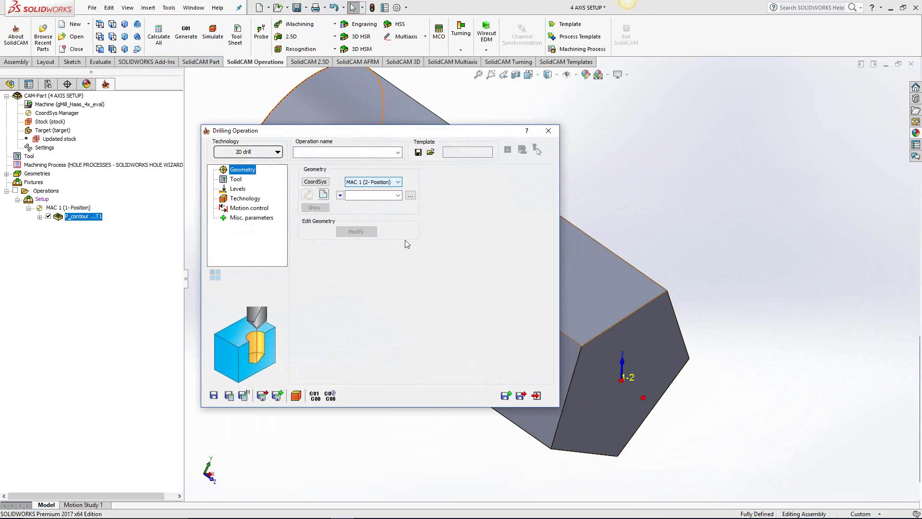
click(323, 194)
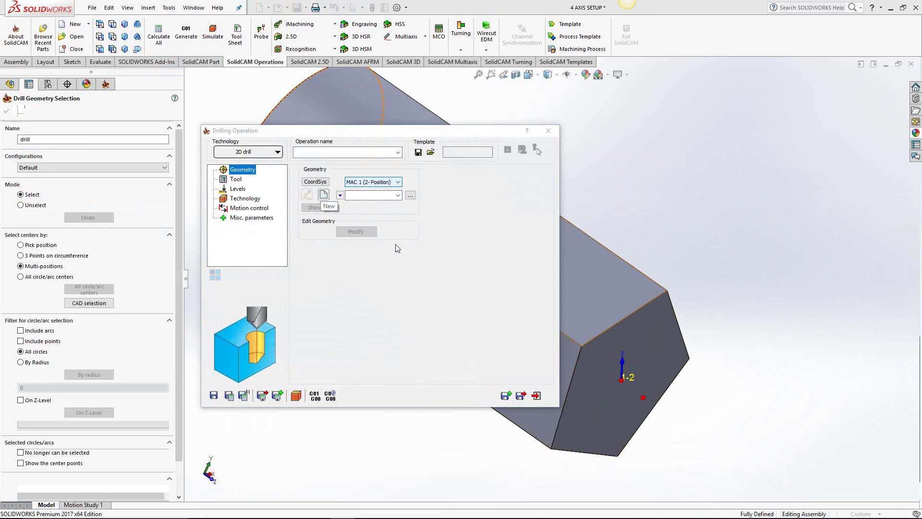
click(538, 259)
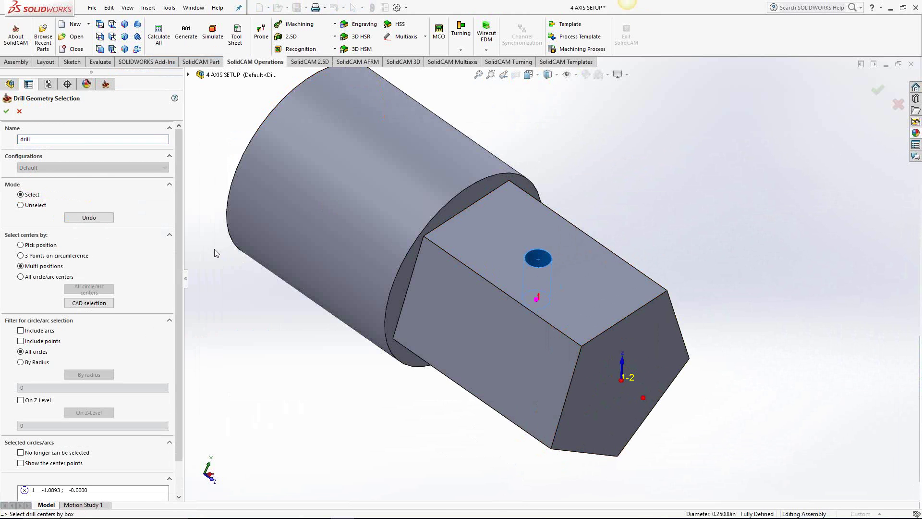
click(6, 111)
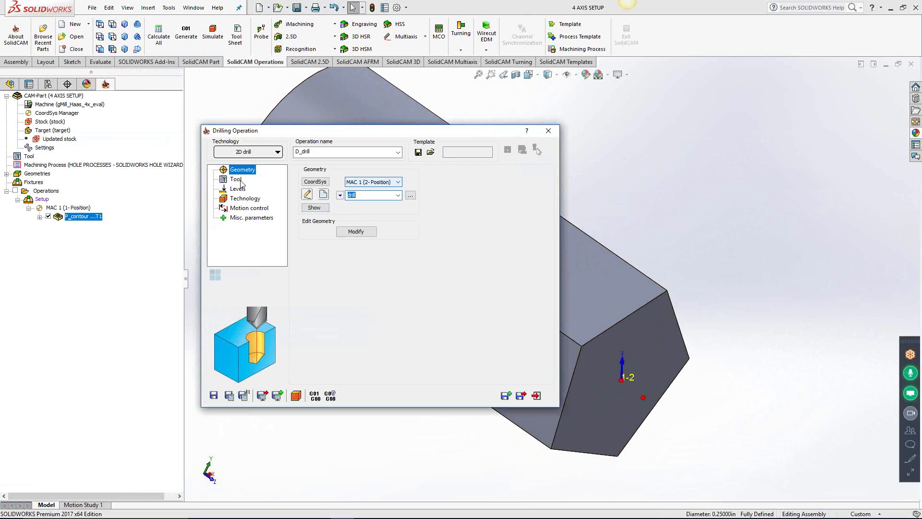
Assign a new 0.25 in drill and pick the drill depth from the hole's face.
click(365, 340)
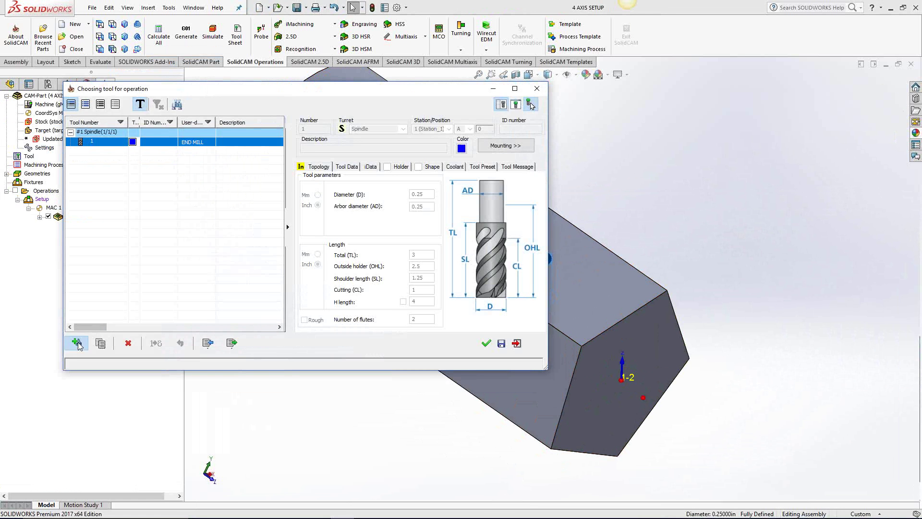
click(77, 343)
click(414, 300)
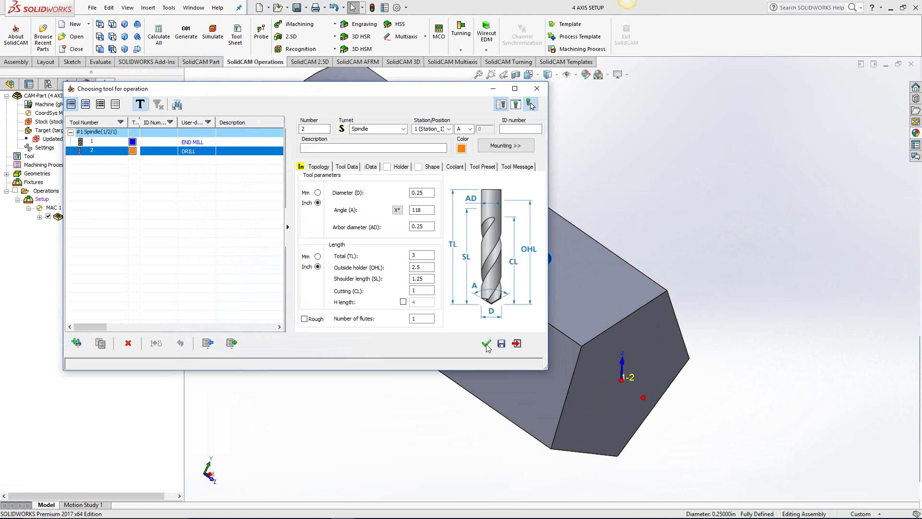
click(486, 343)
click(237, 189)
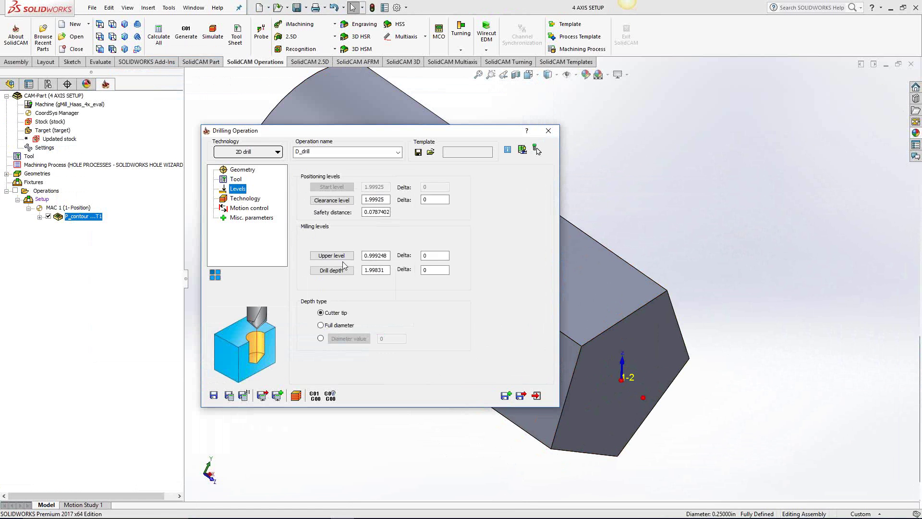
click(345, 272)
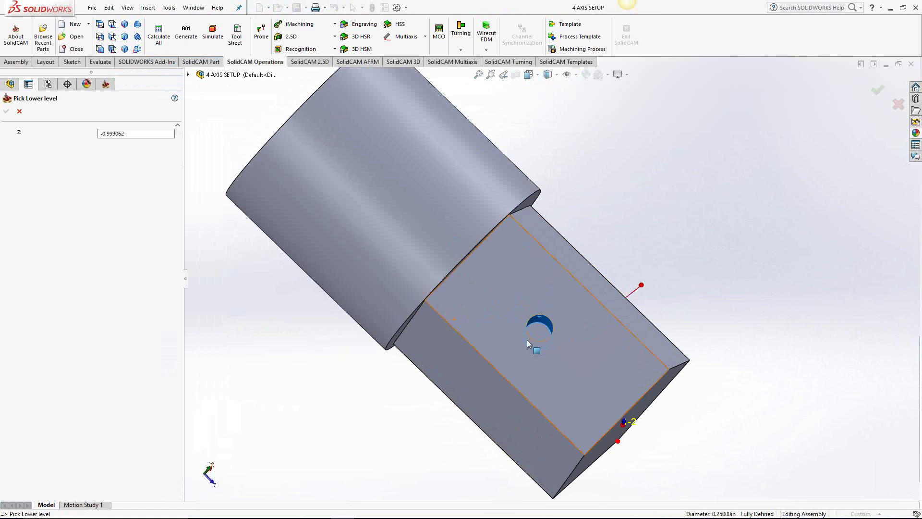
click(542, 336)
click(7, 112)
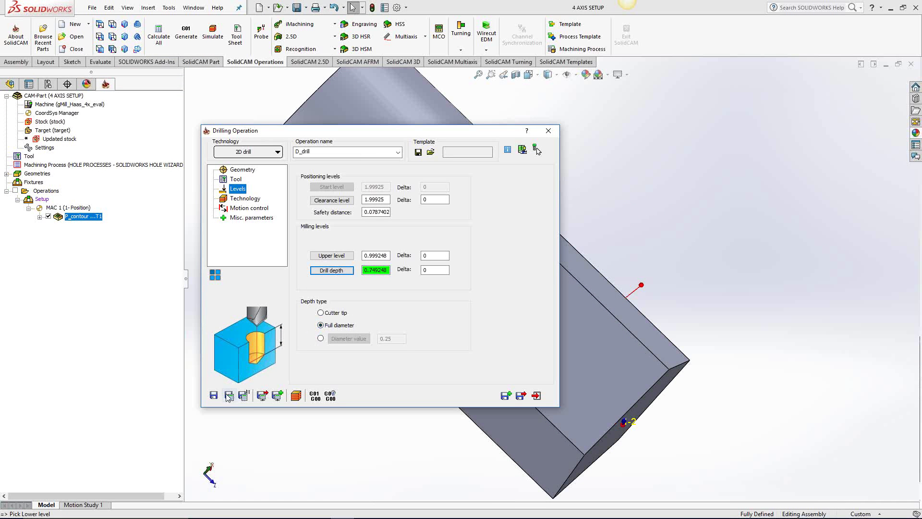
Save and calculate the D_drill toolpath, then open the CoordSys Manager.
click(229, 395)
click(537, 396)
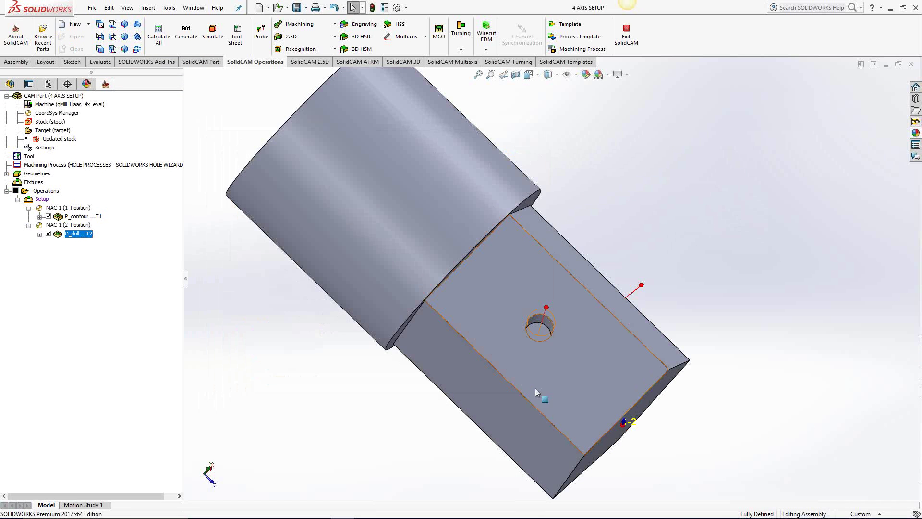
scroll(580, 409, down, 4)
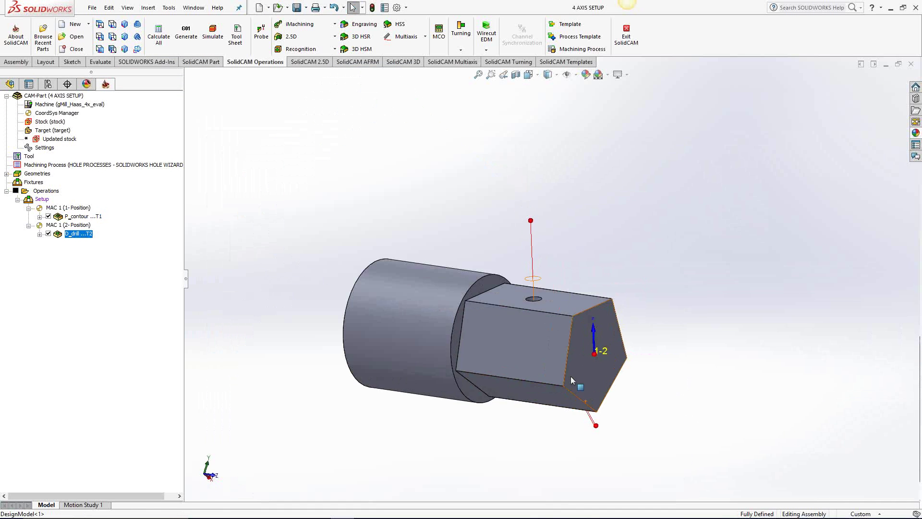
middle_drag(536, 223, 469, 299)
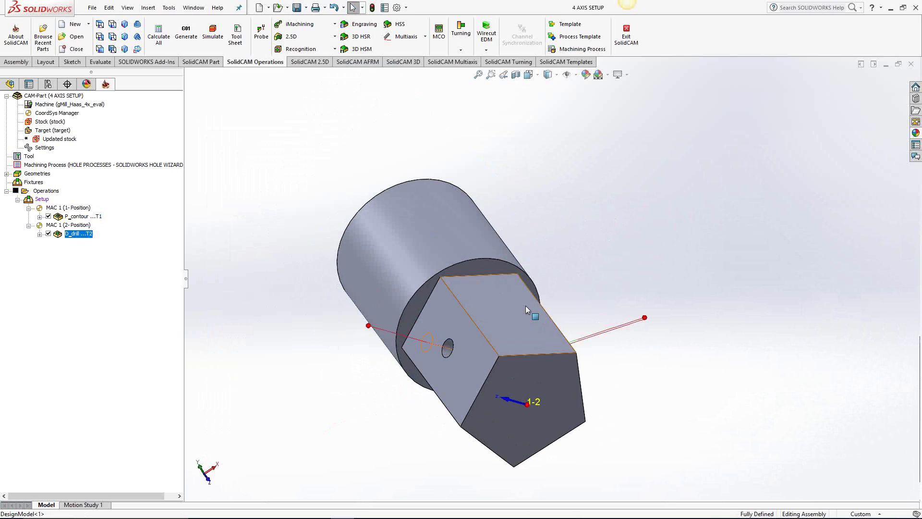
middle_drag(526, 308, 525, 290)
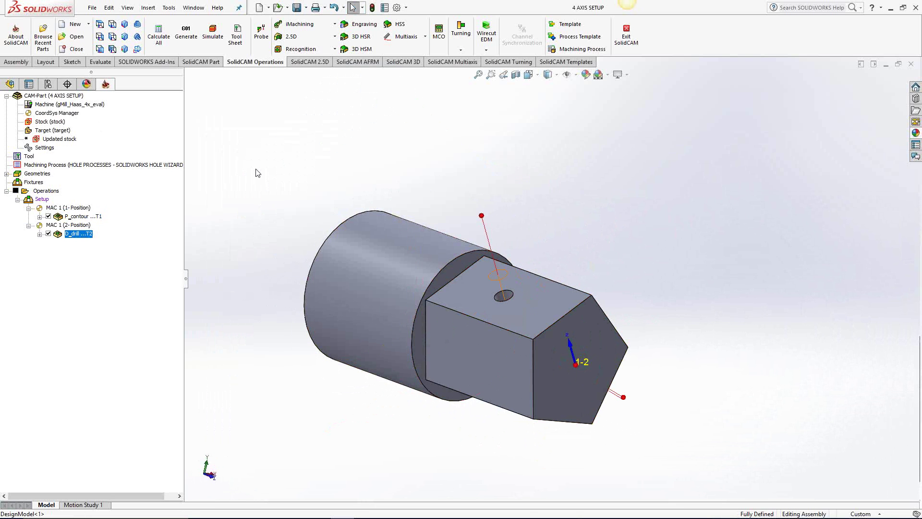
double_click(56, 113)
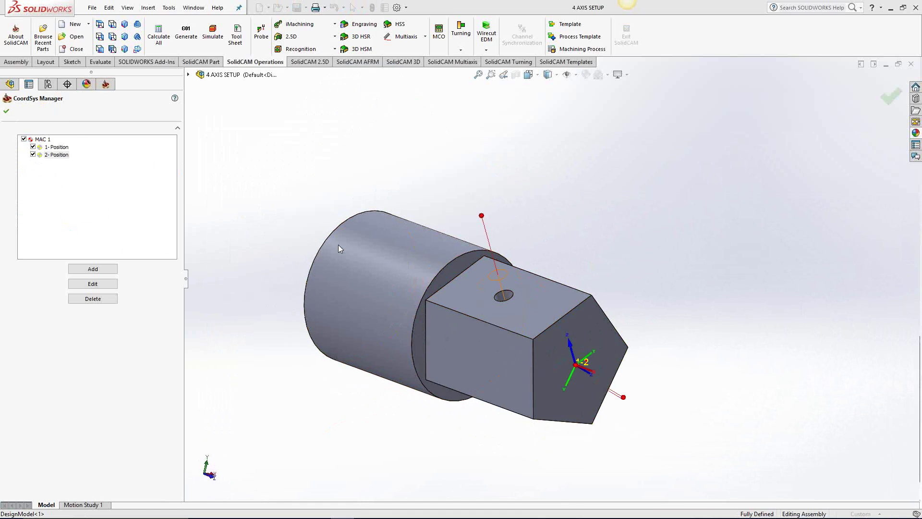
Define a new coordinate system, position 1, with origin at the model box top center on the hexagonal end face.
key(Return)
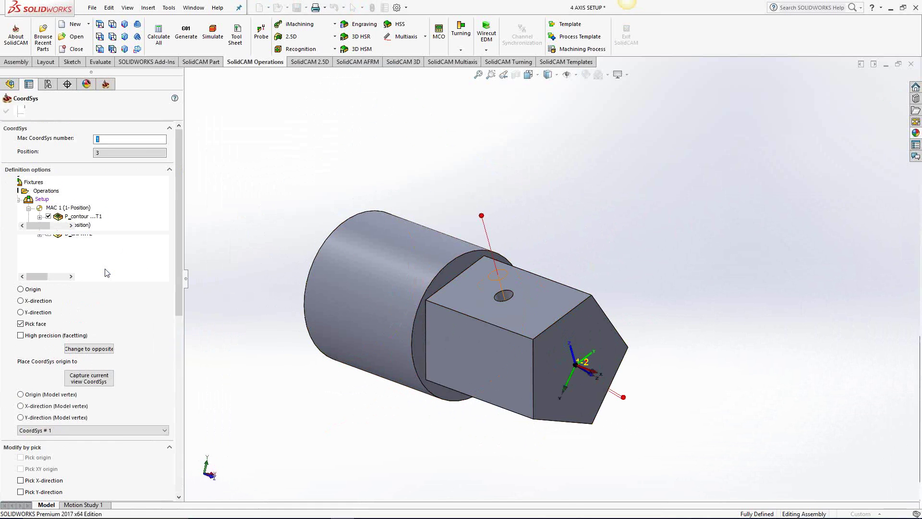
double_click(120, 152)
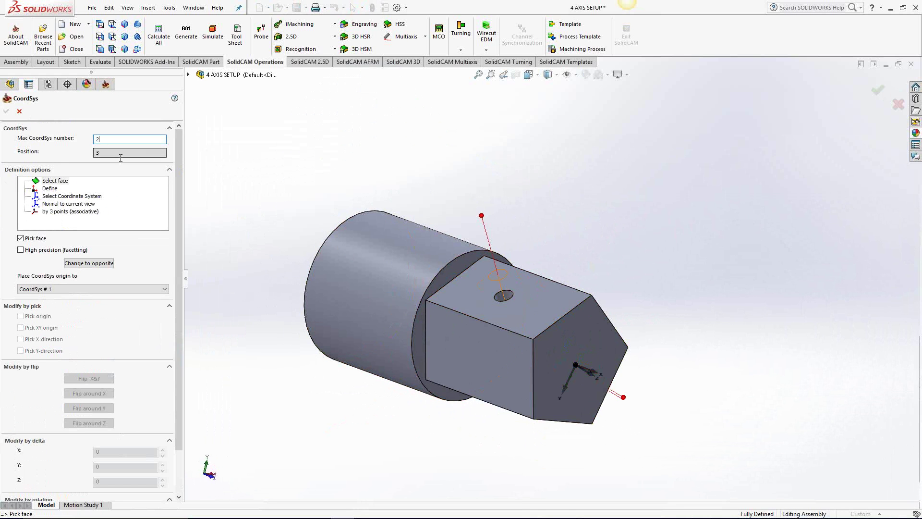
text(1)
click(160, 287)
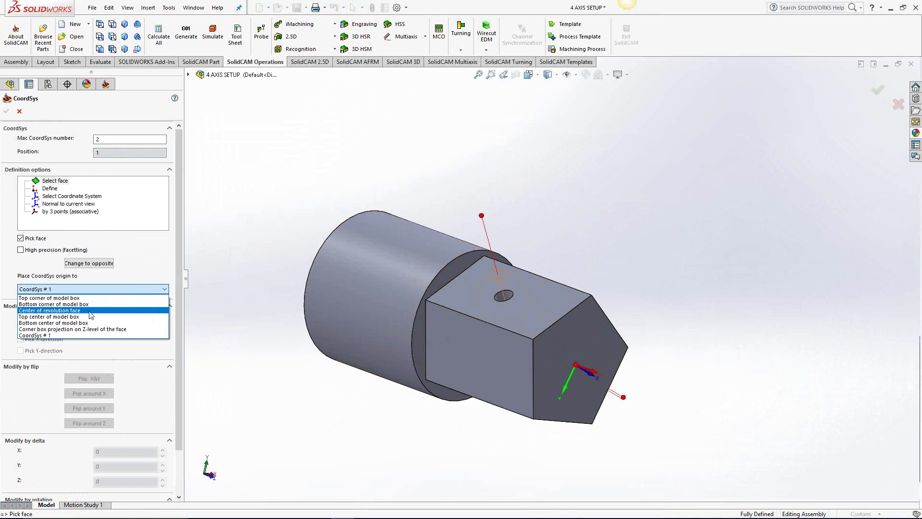
click(64, 316)
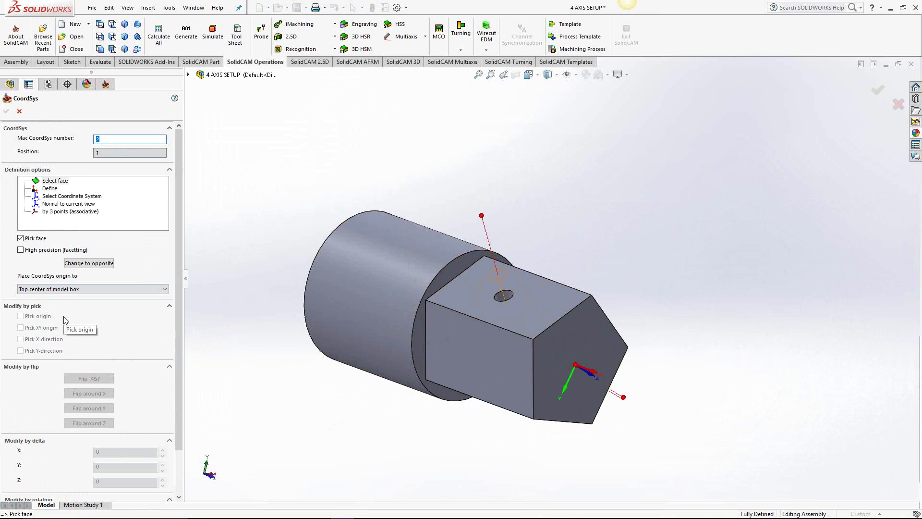
click(589, 341)
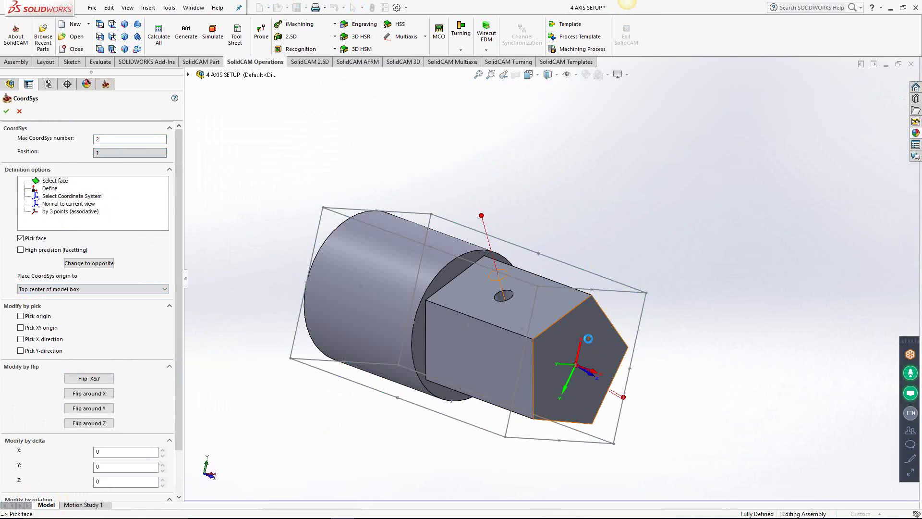
scroll(584, 348, down, 3)
middle_drag(585, 348, 619, 296)
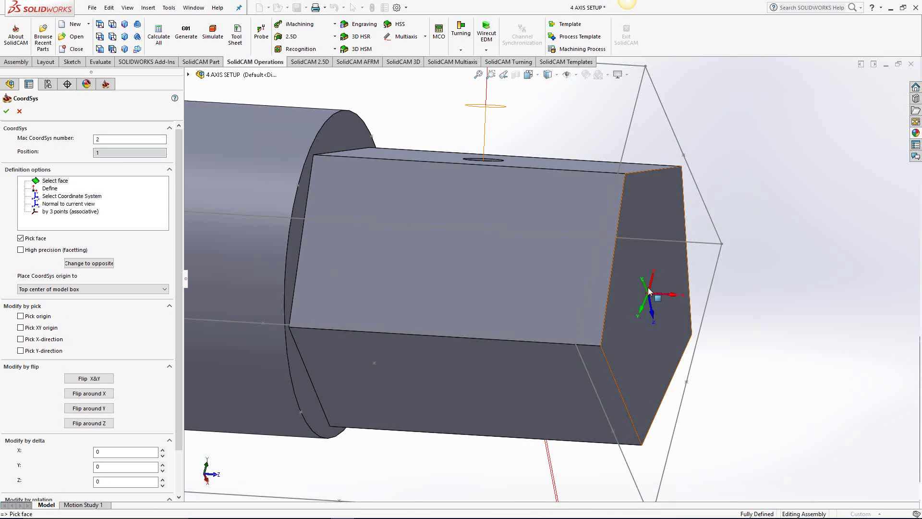
middle_drag(653, 294, 648, 353)
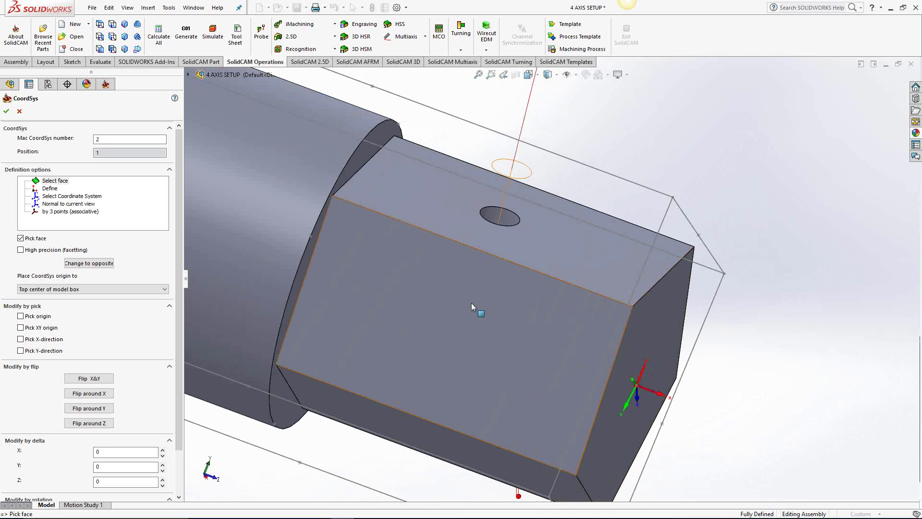
Cancel the coordinate system definition and close the CoordSys Manager.
click(20, 112)
double_click(20, 113)
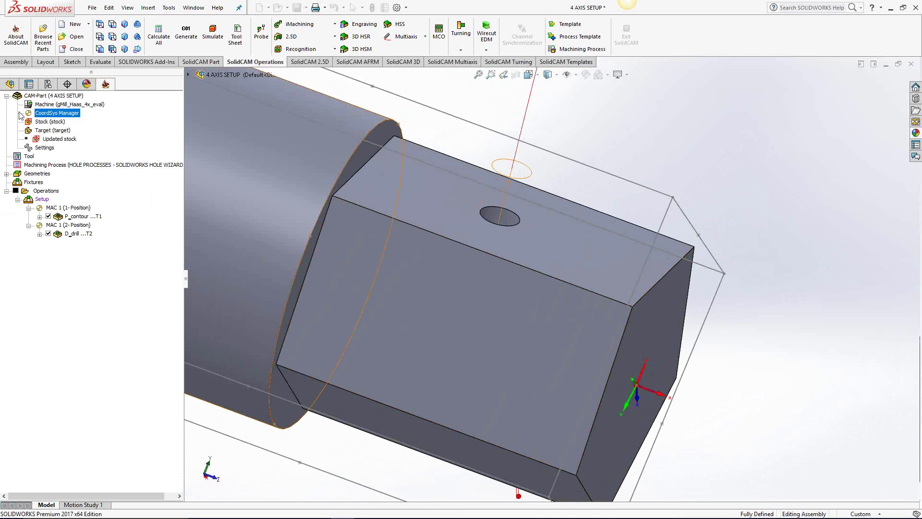
click(6, 110)
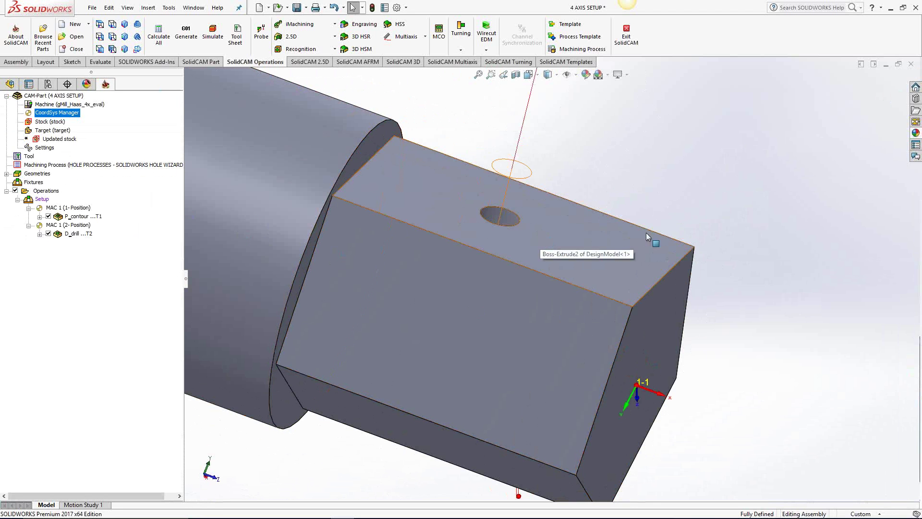
scroll(669, 313, up, 5)
middle_drag(603, 314, 410, 371)
Add a pocket operation after D_drill on MAC 1 (1-Position), chaining the top face outline.
right_click(77, 237)
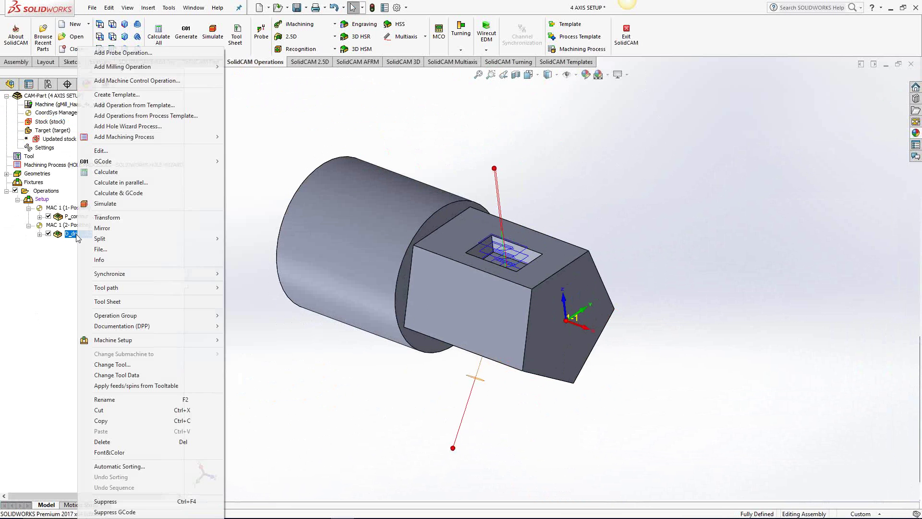
mouse_move(162, 70)
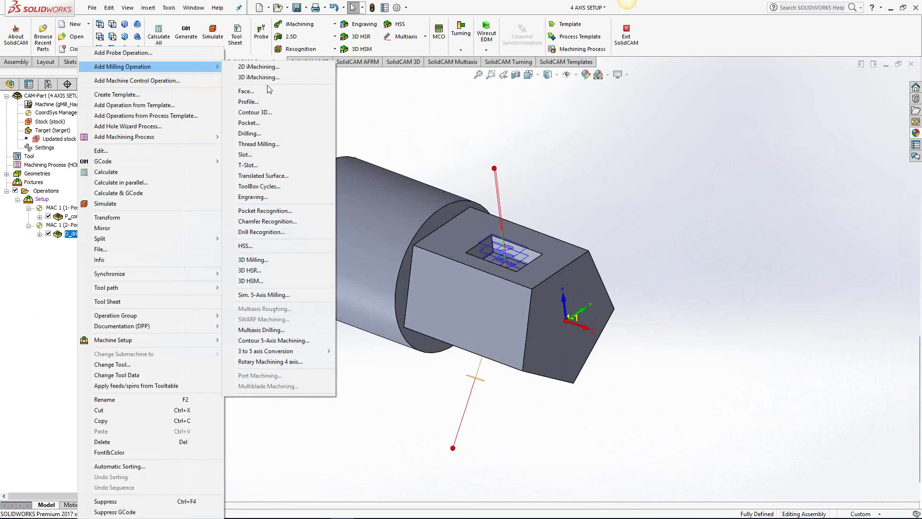
click(255, 124)
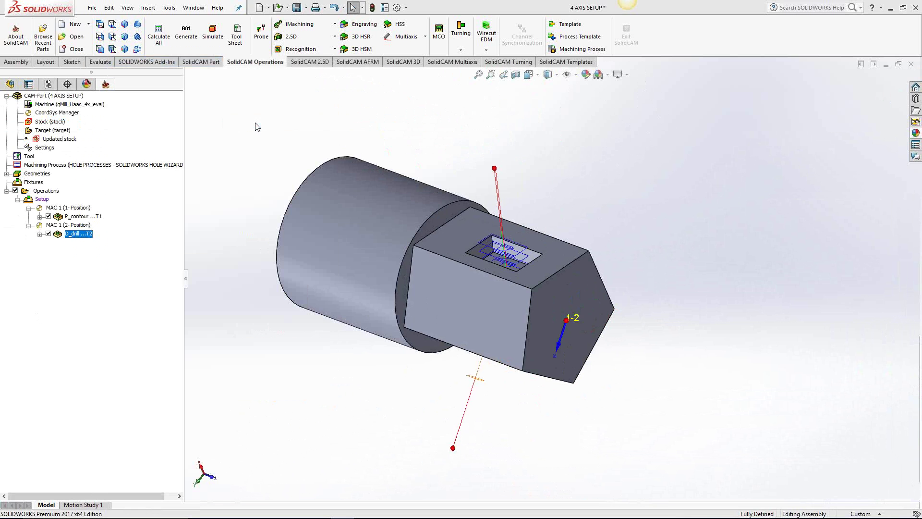
click(377, 180)
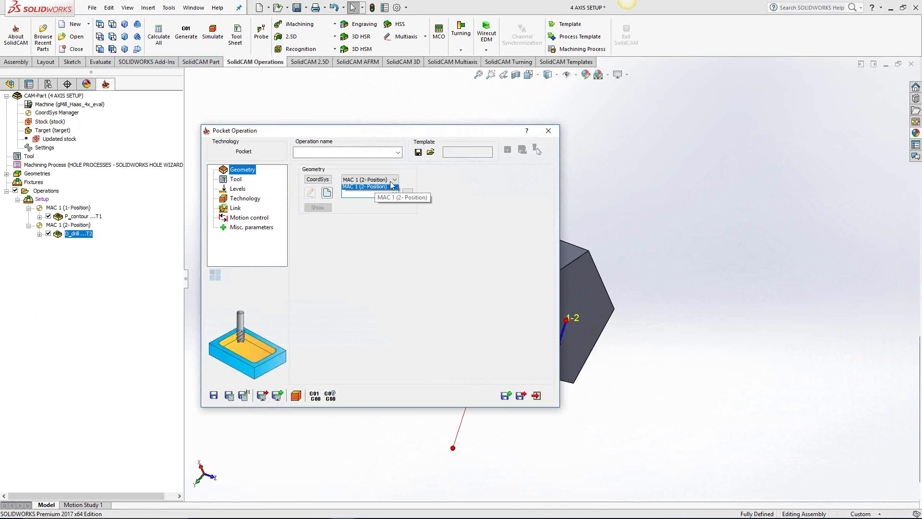
click(377, 189)
click(327, 193)
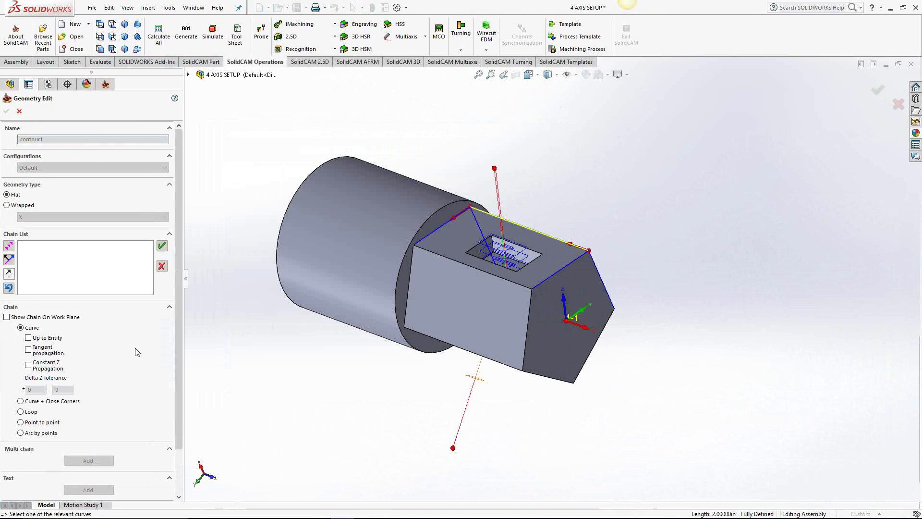
click(58, 365)
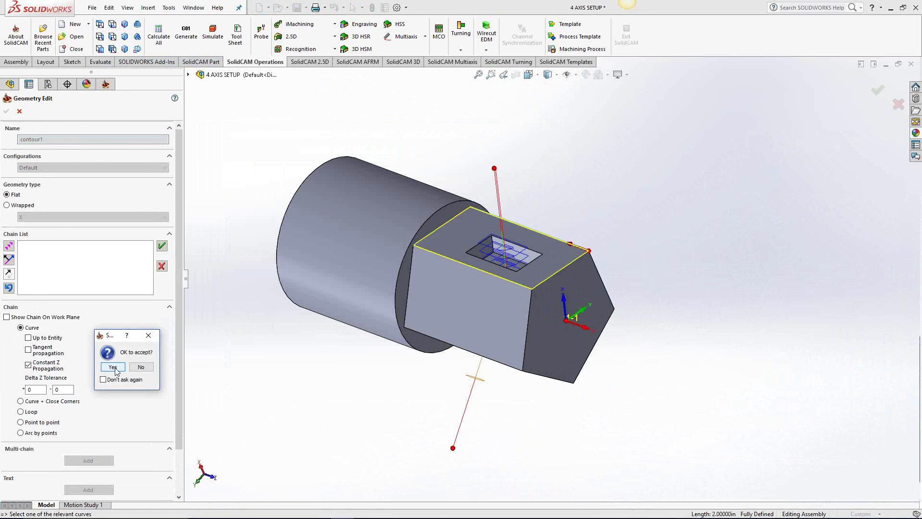
click(118, 372)
key(Return)
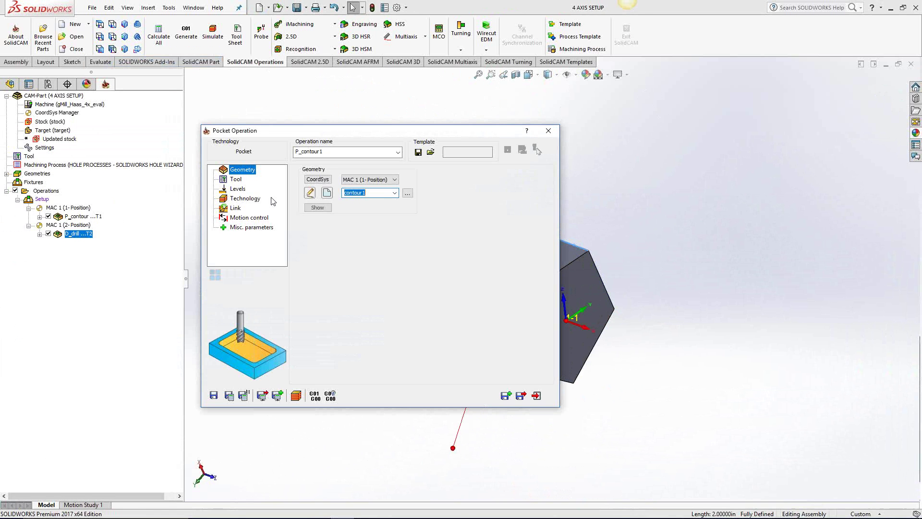
Use end mill tool 1 and pick the pocket depth from the top face.
click(360, 318)
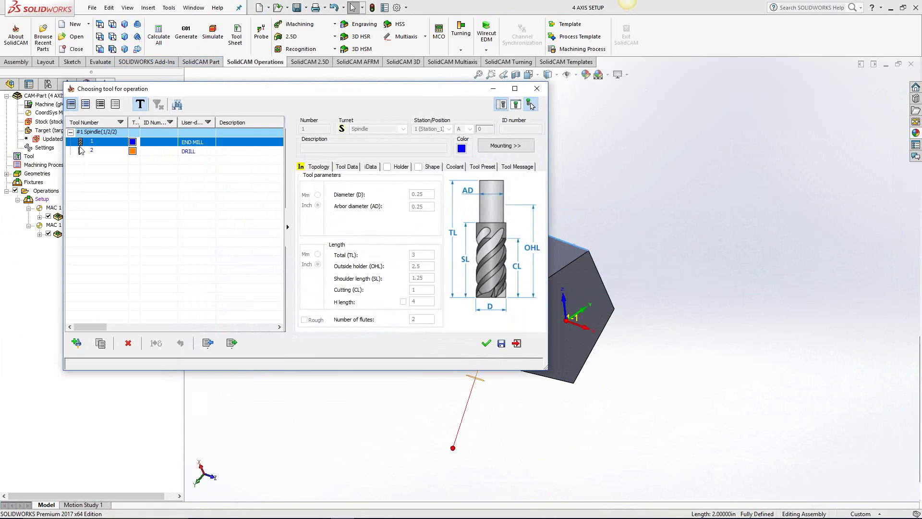
click(486, 343)
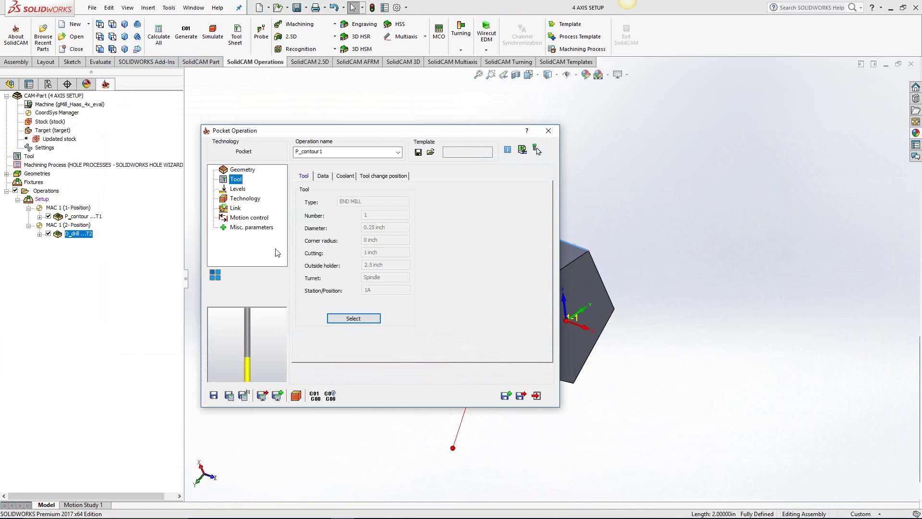
click(238, 189)
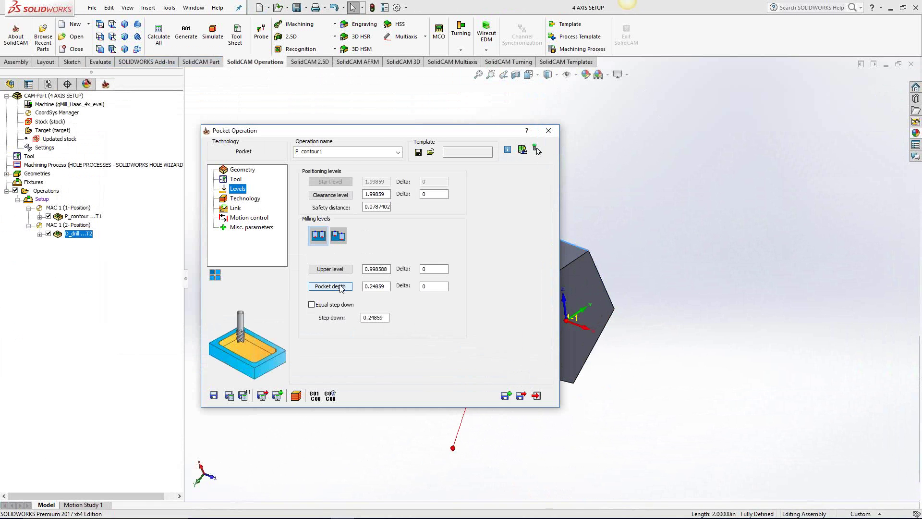
click(342, 288)
click(460, 233)
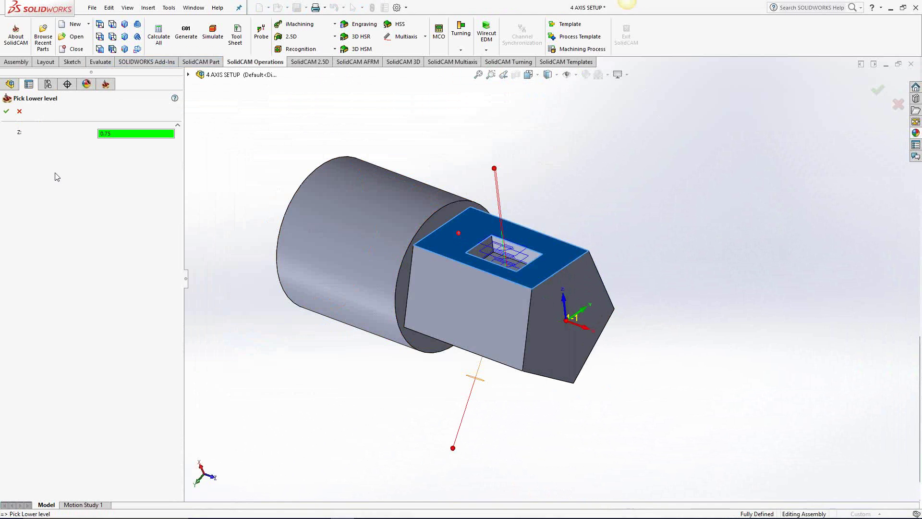
click(6, 111)
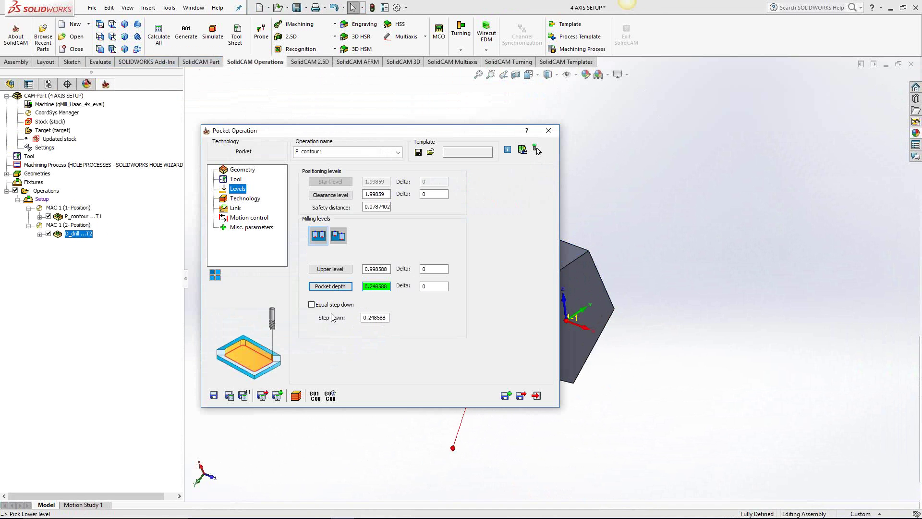
Set the step down to 1, then save and calculate the P_contour1 toolpath.
drag(388, 318, 352, 326)
text(1)
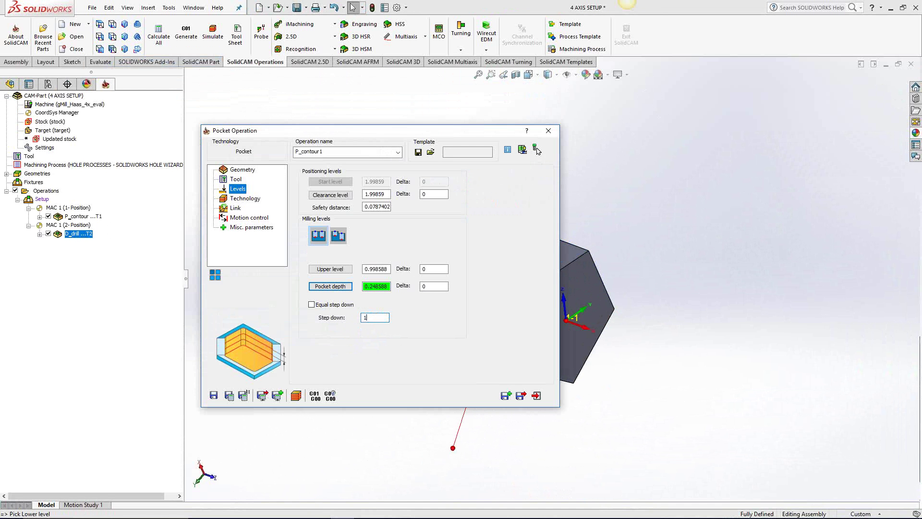
click(229, 395)
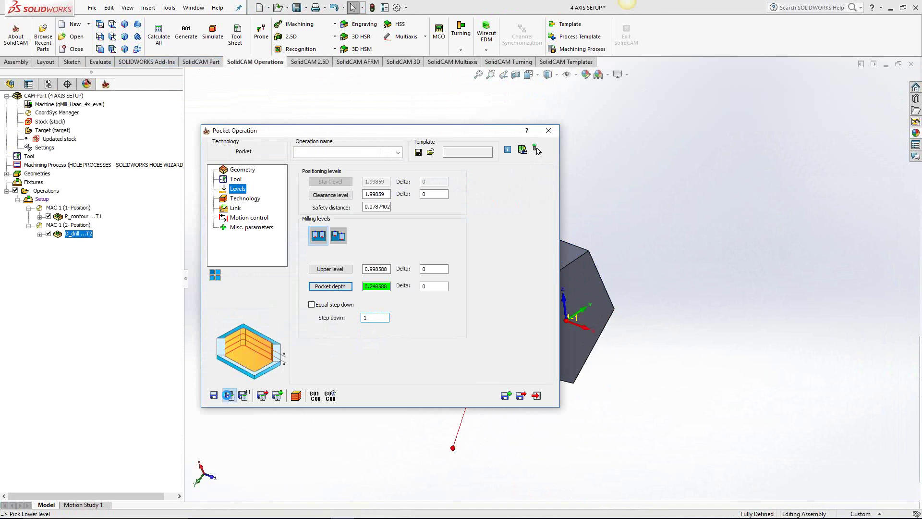
click(537, 395)
middle_drag(537, 396, 446, 269)
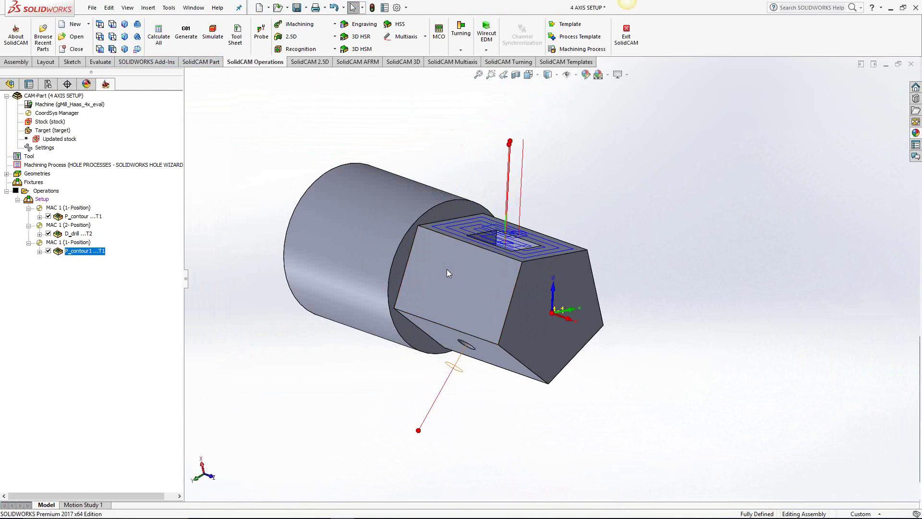
Hide the P_contour and D_drill toolpaths and start a 4th-axis transformation on P_contour1.
click(48, 216)
click(48, 234)
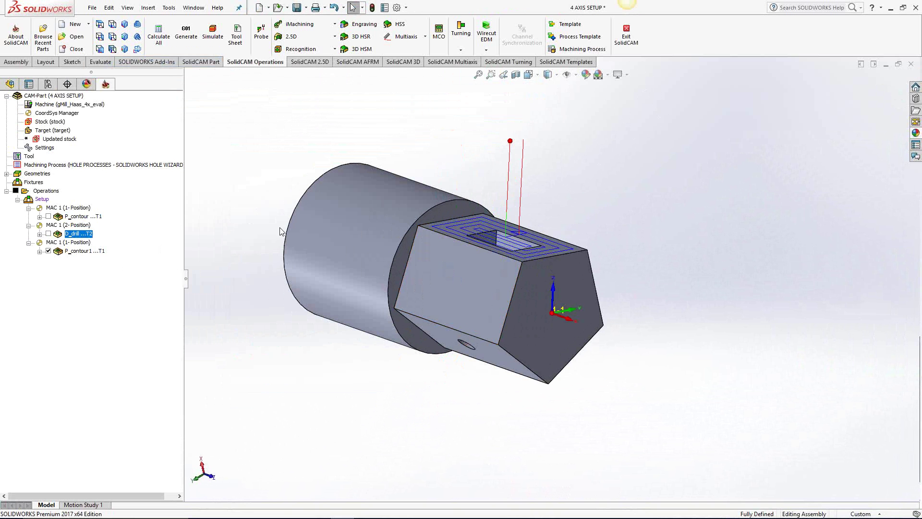
right_click(79, 252)
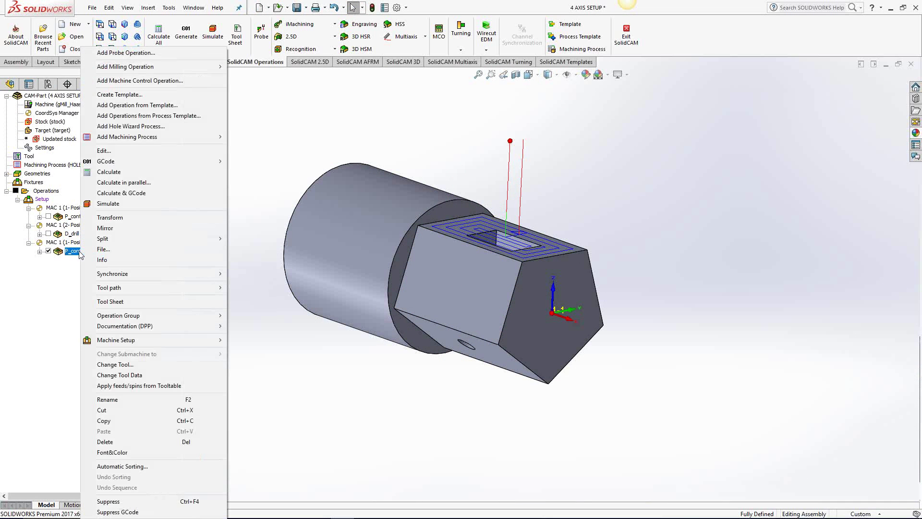
click(117, 217)
click(394, 252)
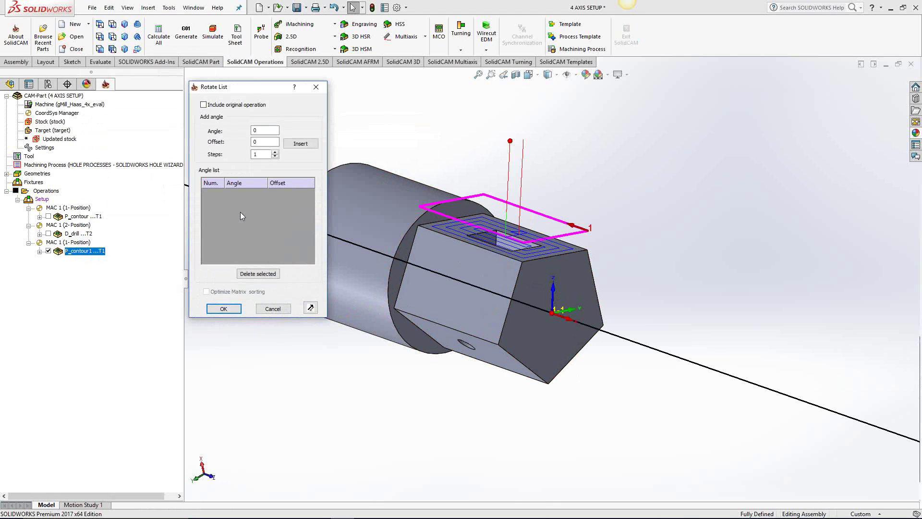
Include the original operation, add 4 steps of 72° rotation, and accept the five rotations.
click(203, 106)
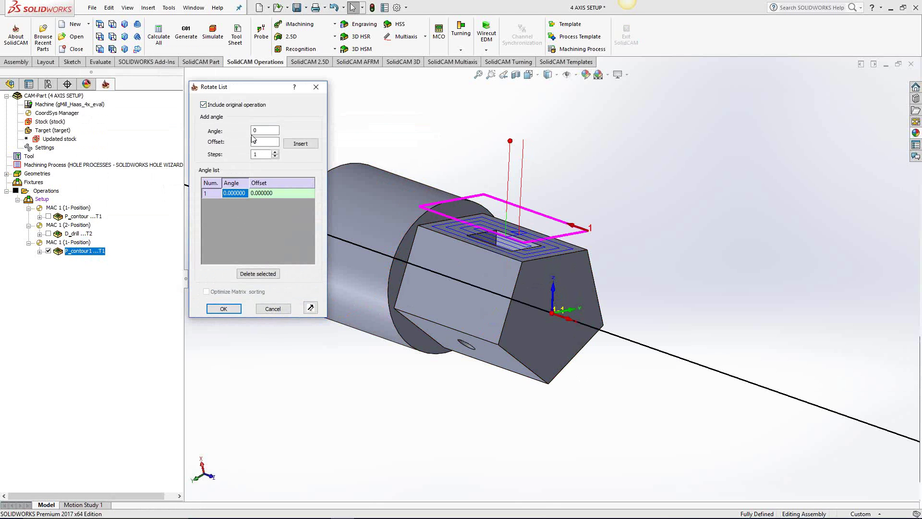
double_click(257, 131)
key(Tab)
key(Tab)
text(4)
click(303, 146)
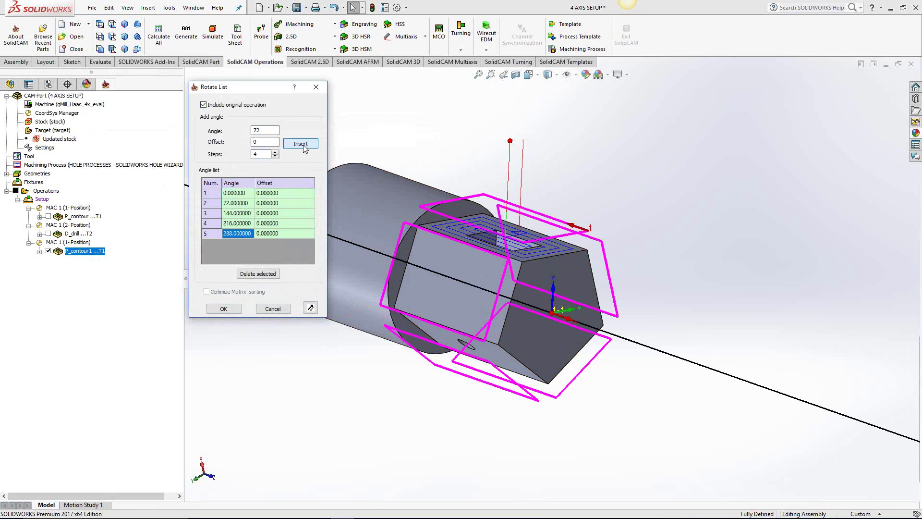
middle_drag(499, 345, 563, 317)
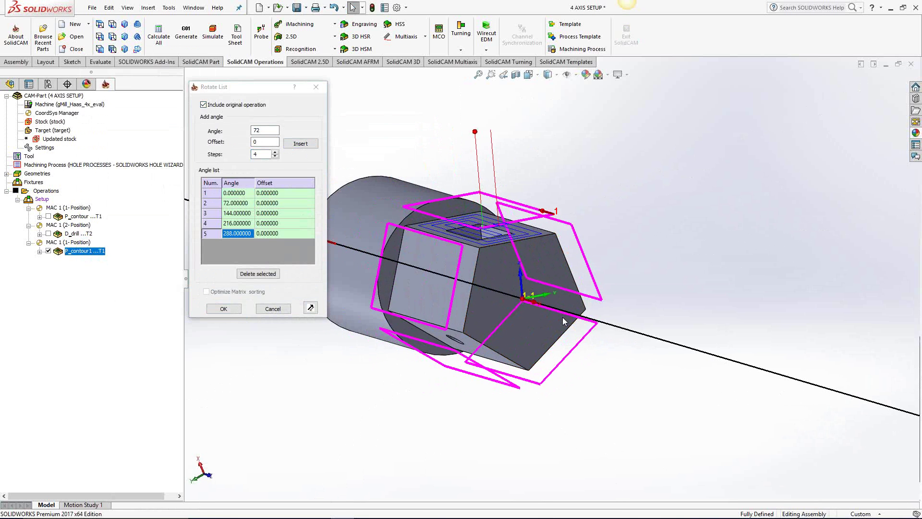
click(224, 308)
click(219, 294)
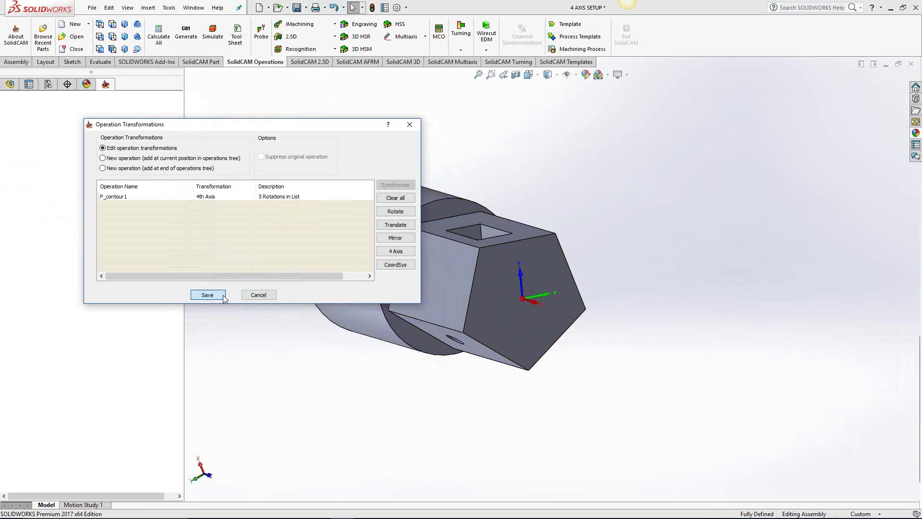
Orbit and zoom out to inspect the pocket toolpath repeated around the hex prism.
middle_drag(369, 277, 342, 318)
scroll(354, 293, up, 2)
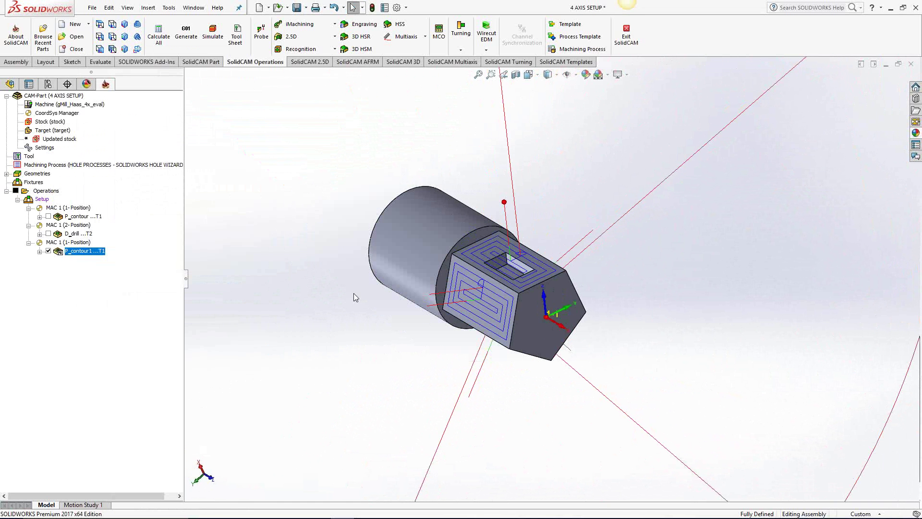